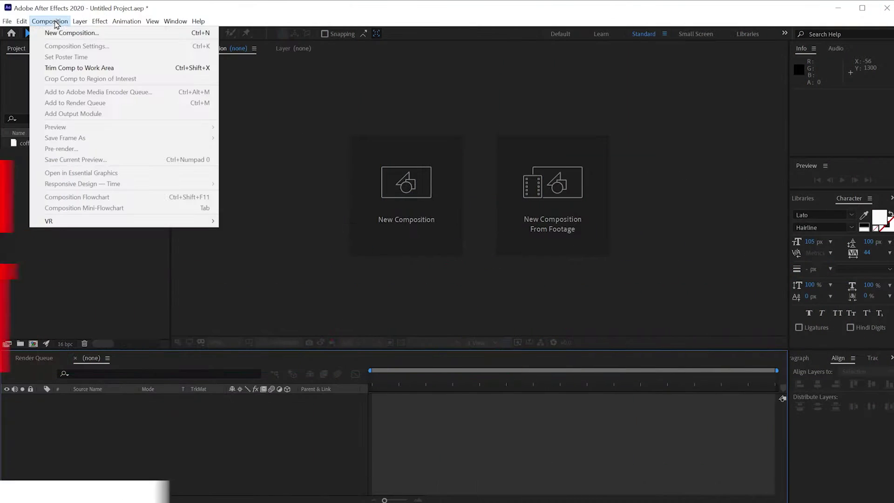
- Create a new composition, Comp 1, and place coffee logo.png into it
{"action": "left_click", "coordinate": [74, 32]}
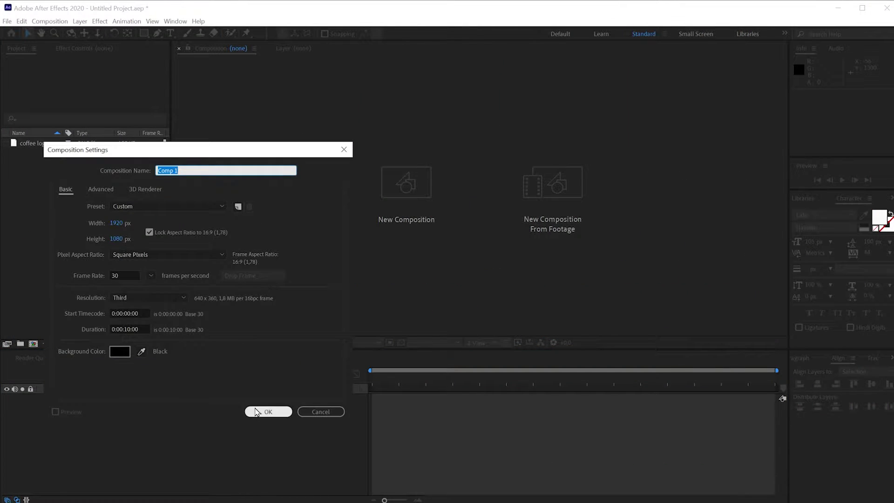
{"action": "left_click", "coordinate": [268, 411]}
{"action": "left_click", "coordinate": [41, 143]}
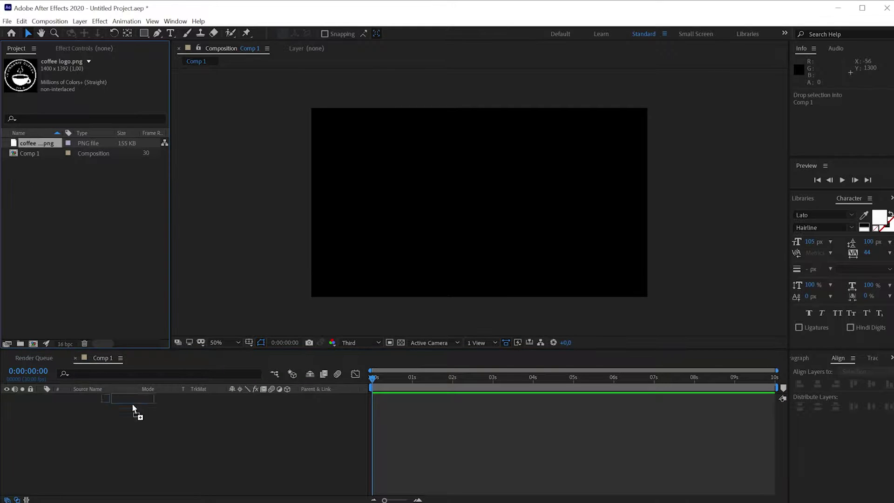
{"action": "left_click_drag", "start_coordinate": [41, 144], "coordinate": [132, 403]}
- Scale the coffee logo layer down to 48%
{"action": "key", "text": "s"}
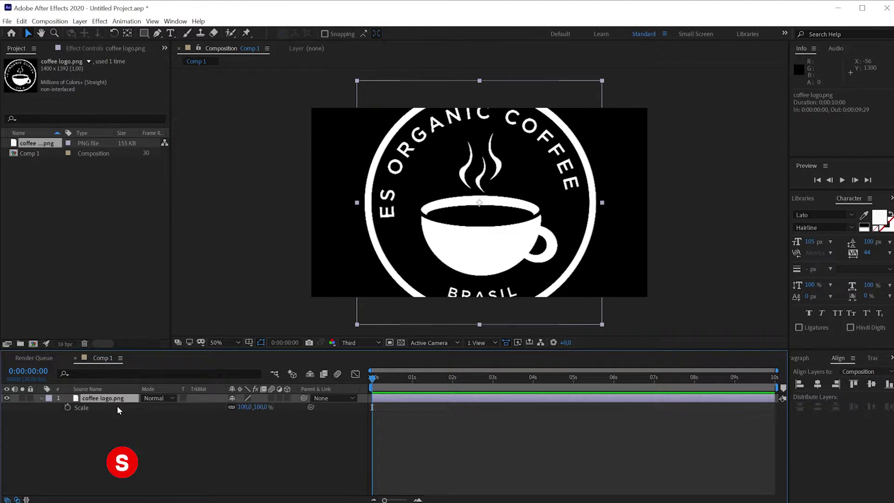
{"action": "left_click", "coordinate": [230, 426]}
{"action": "left_click_drag", "start_coordinate": [248, 413], "coordinate": [222, 411]}
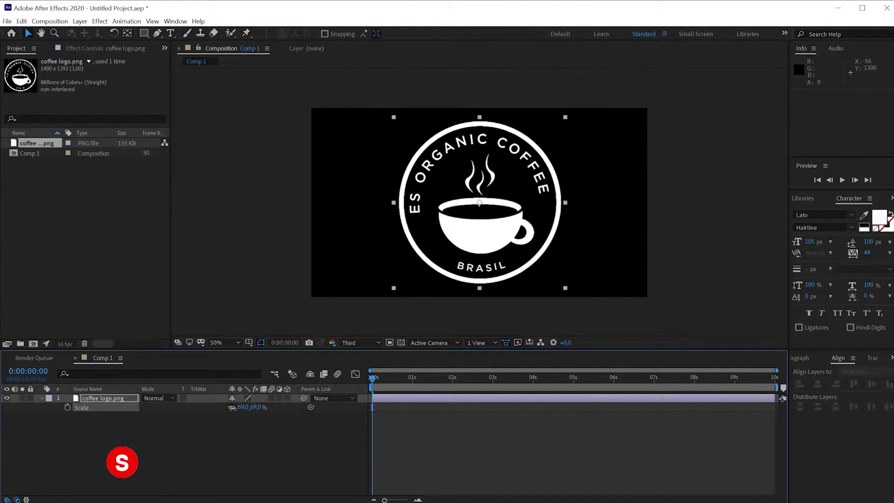
{"action": "left_click", "coordinate": [115, 429]}
{"action": "left_click", "coordinate": [110, 397]}
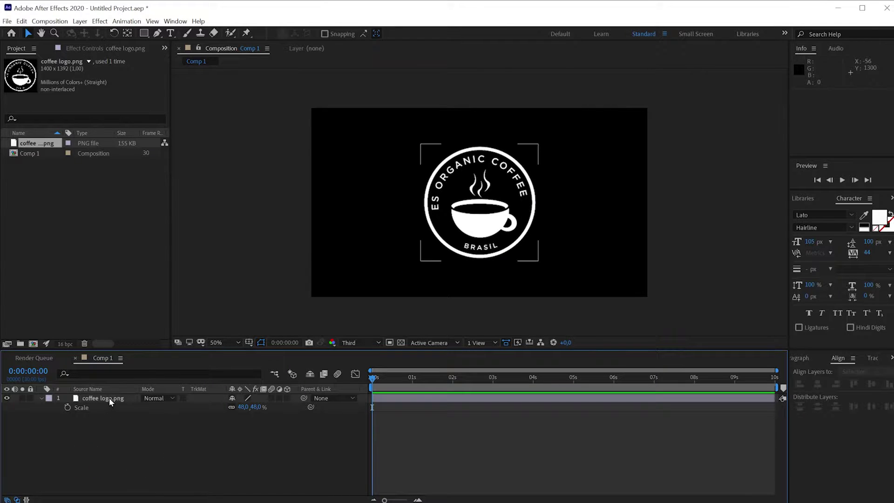
{"action": "key", "text": "s"}
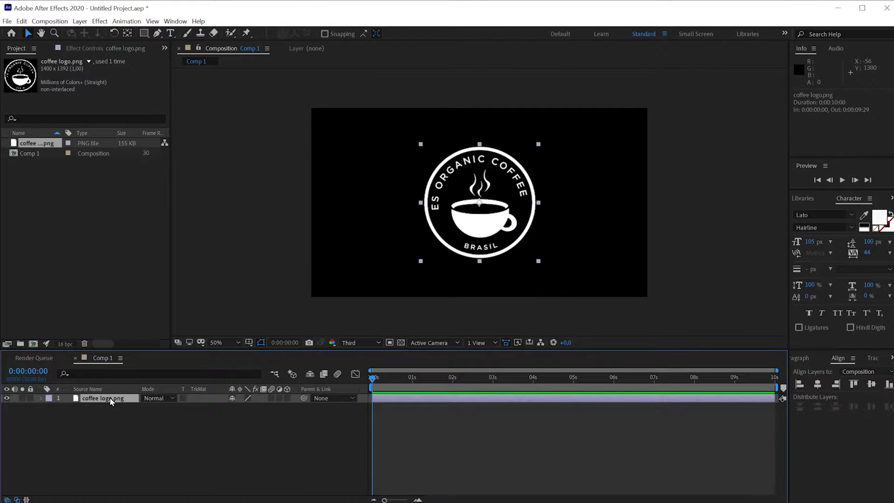
- Pre-compose the logo as 'Logo', duplicate it, and hide the lower copy
{"action": "key", "text": "ctrl+shift+c"}
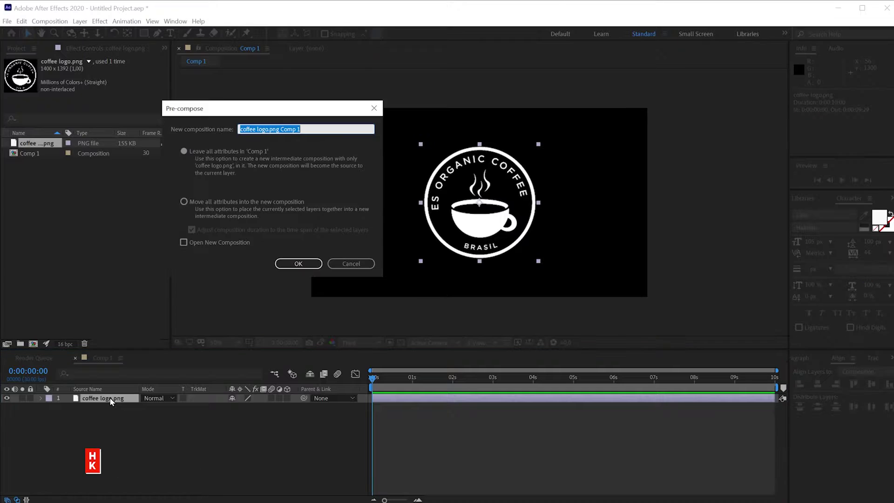
{"action": "type", "text": "Logo"}
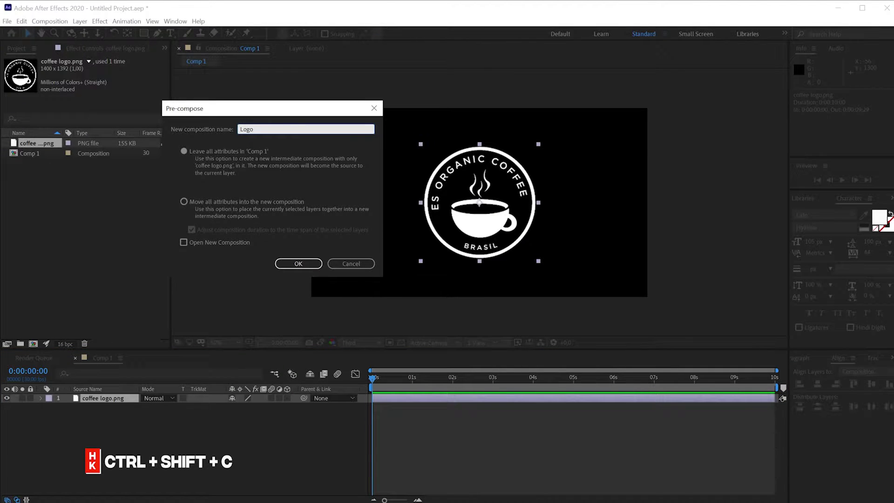
{"action": "key", "text": "Return"}
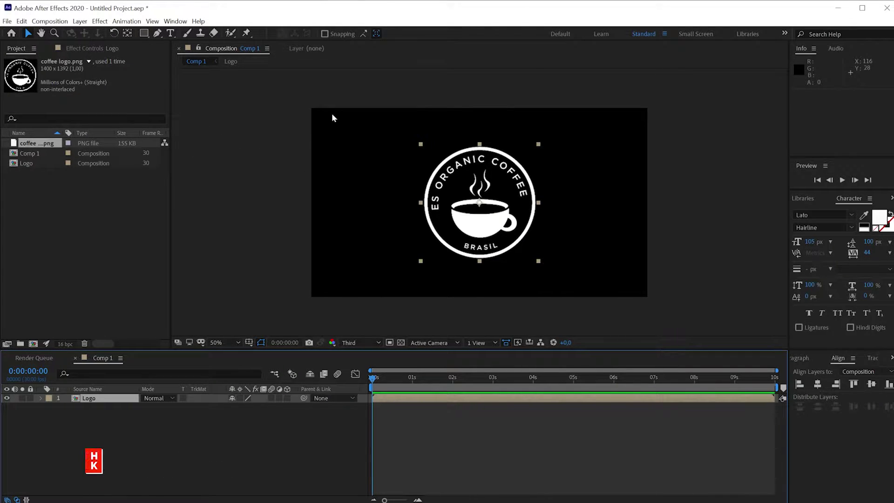
{"action": "key", "text": "ctrl+d"}
{"action": "left_click", "coordinate": [70, 421]}
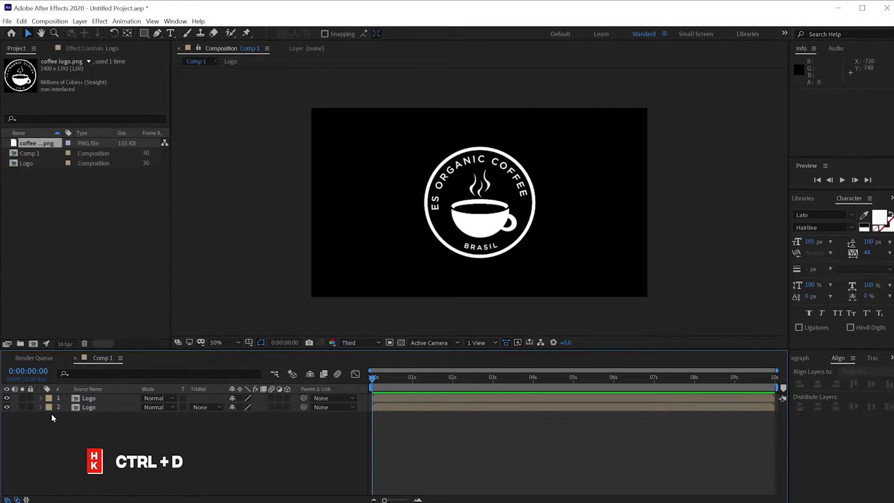
{"action": "left_click", "coordinate": [7, 407]}
{"action": "left_click", "coordinate": [104, 398]}
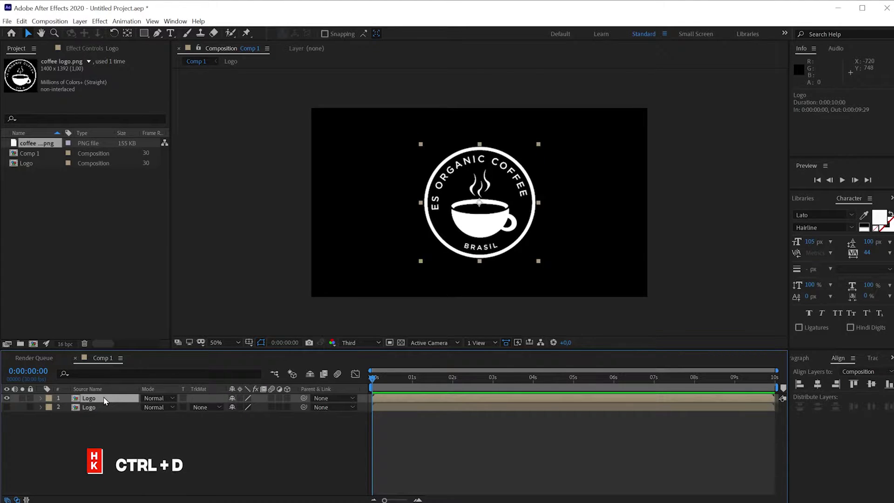
{"action": "key", "text": "ctrl+space"}
- Apply CC Ball Action to the top Logo layer, keyframe Scatter at 2 seconds, and use Z Axis rotation
{"action": "type", "text": "cc"}
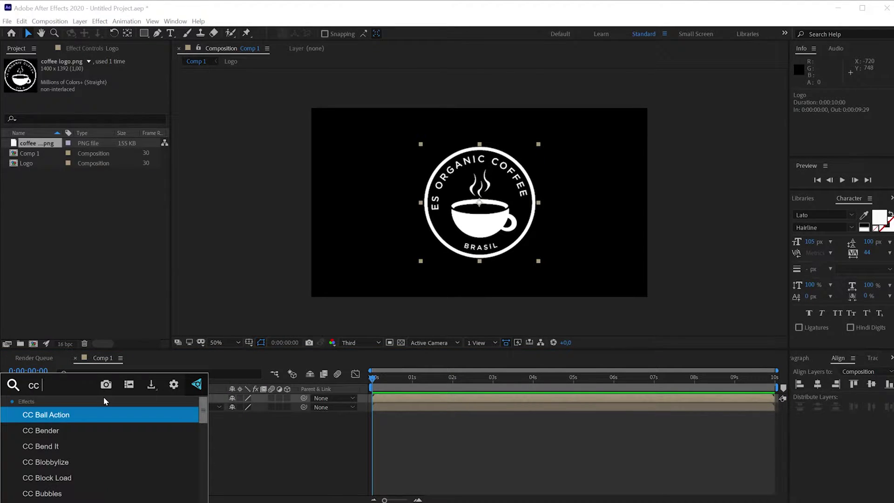
{"action": "type", "text": "b"}
{"action": "key", "text": "Return"}
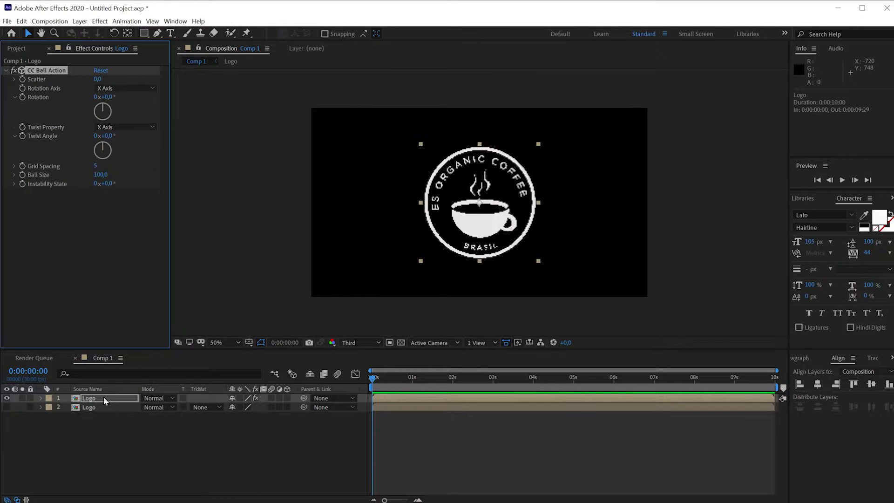
{"action": "left_click_drag", "start_coordinate": [428, 390], "coordinate": [455, 390]}
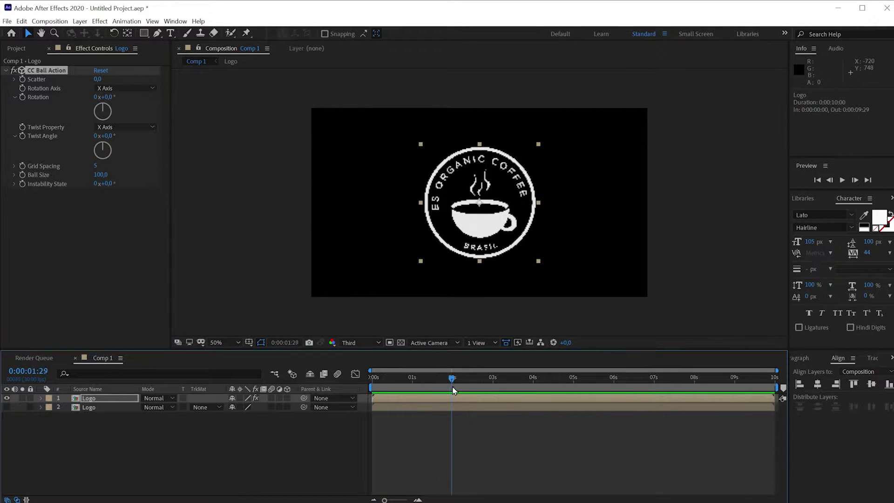
{"action": "left_click", "coordinate": [24, 79]}
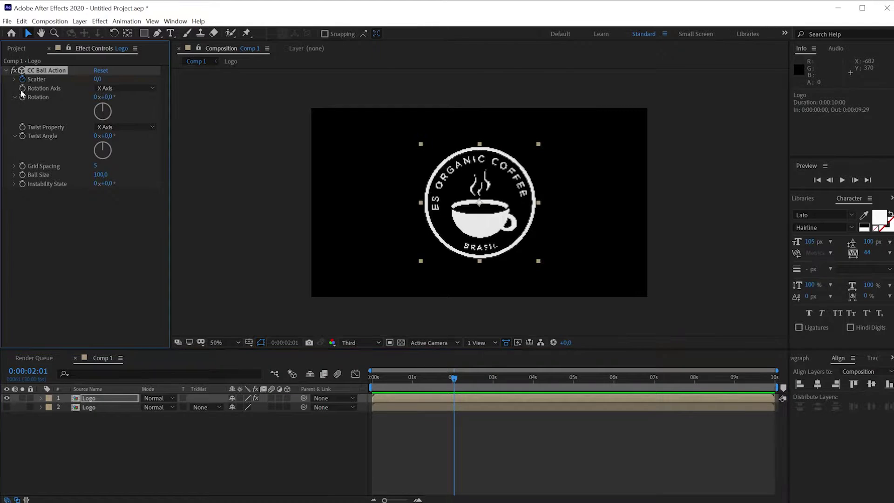
{"action": "left_click", "coordinate": [106, 88]}
{"action": "key", "text": "Escape"}
- Keyframe Ball Size at 2 seconds, set Grid Spacing to 1, and return to 0 seconds
{"action": "left_click", "coordinate": [21, 174]}
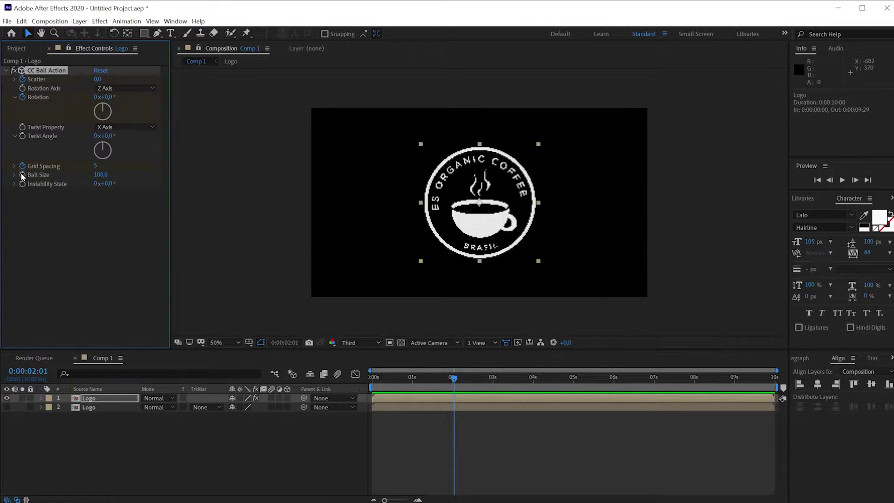
{"action": "left_click", "coordinate": [97, 166]}
{"action": "type", "text": "1"}
{"action": "left_click", "coordinate": [110, 264]}
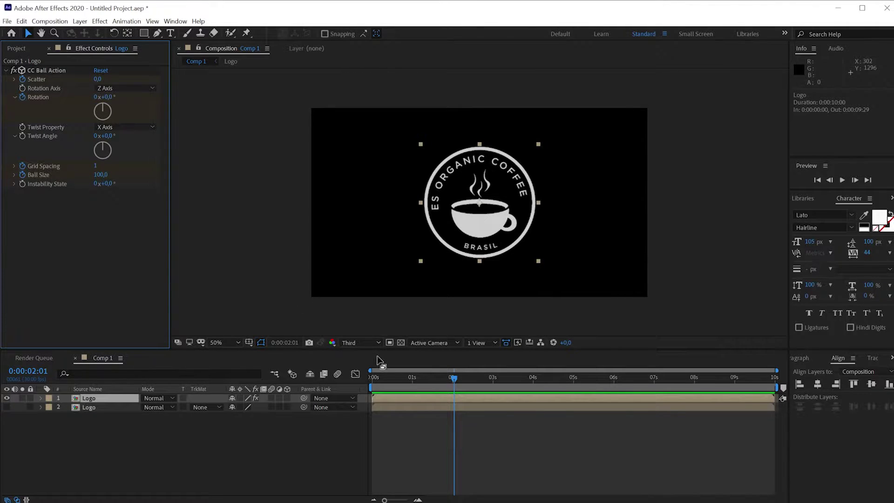
{"action": "left_click_drag", "start_coordinate": [391, 378], "coordinate": [316, 391]}
{"action": "left_click", "coordinate": [98, 438]}
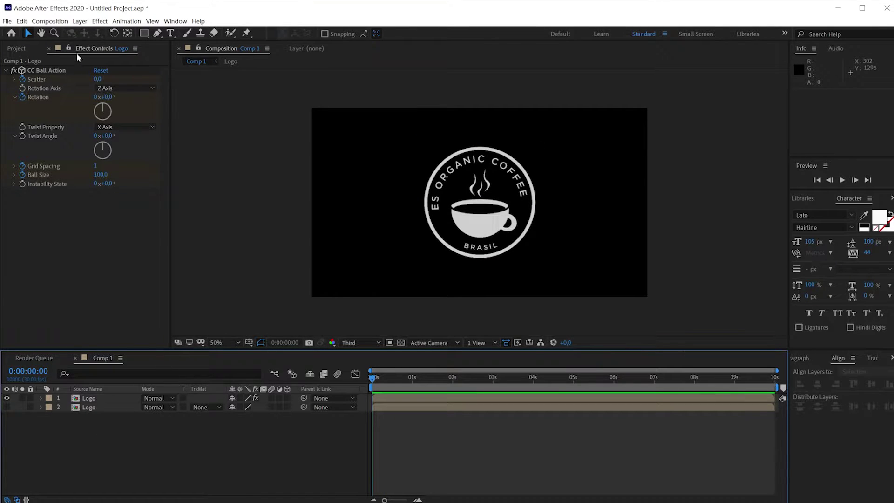
- At 0 seconds set Scatter to 500, Rotation to -2x and Grid Spacing to 5
{"action": "left_click", "coordinate": [99, 79]}
{"action": "type", "text": "500"}
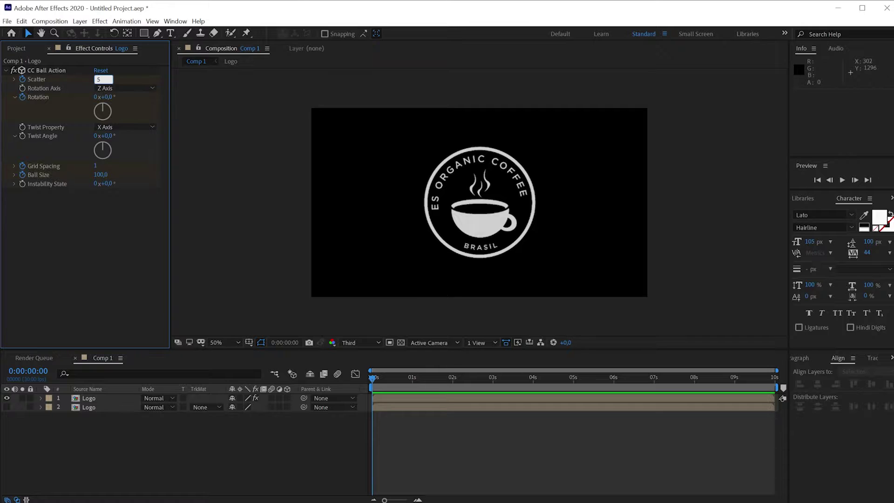
{"action": "key", "text": "Tab"}
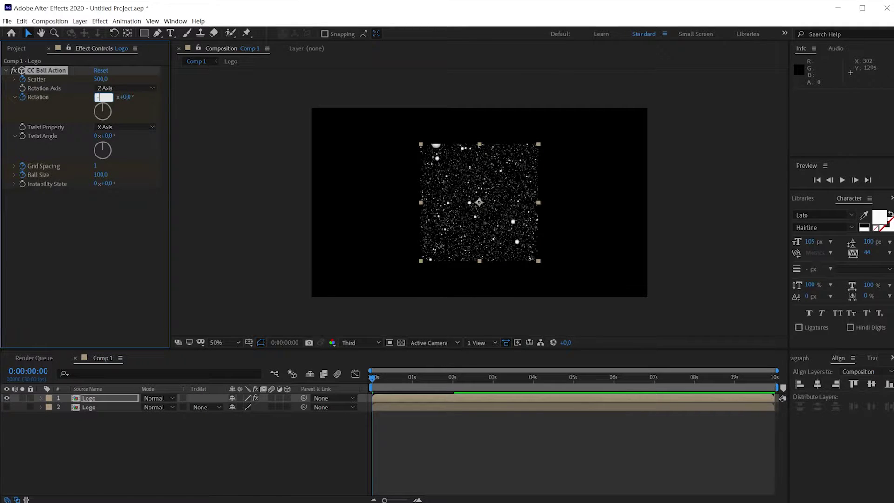
{"action": "type", "text": "-2"}
{"action": "key", "text": "Return"}
{"action": "left_click", "coordinate": [95, 167]}
{"action": "type", "text": "5"}
{"action": "key", "text": "Return"}
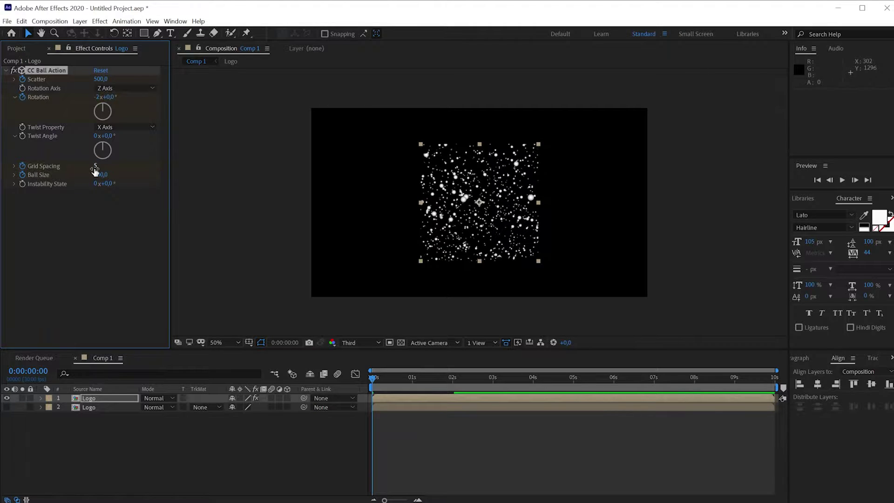
{"action": "left_click", "coordinate": [108, 245]}
{"action": "left_click", "coordinate": [179, 465]}
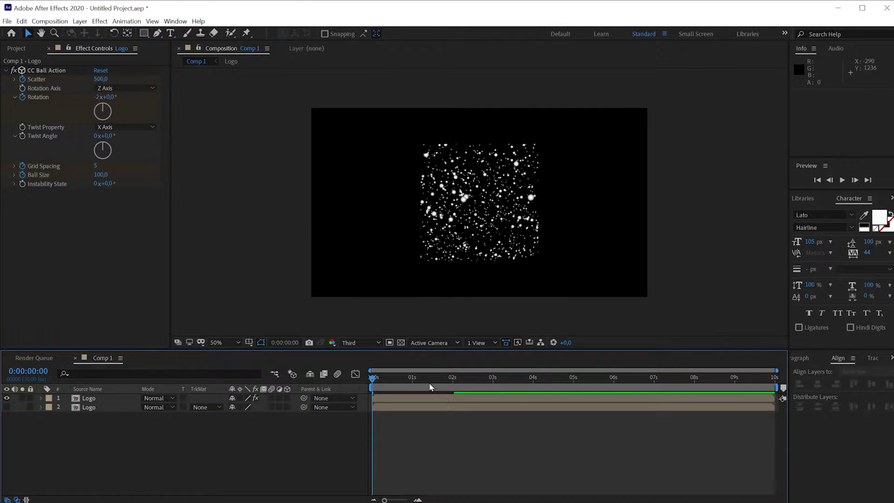
- Scrub to preview the particles assembling, then open the Logo precomp
{"action": "mouse_move", "coordinate": [406, 379]}
{"action": "left_mouse_down"}
{"action": "mouse_move", "coordinate": [482, 392]}
{"action": "mouse_move", "coordinate": [296, 392]}
{"action": "left_mouse_up"}
{"action": "left_click", "coordinate": [99, 400]}
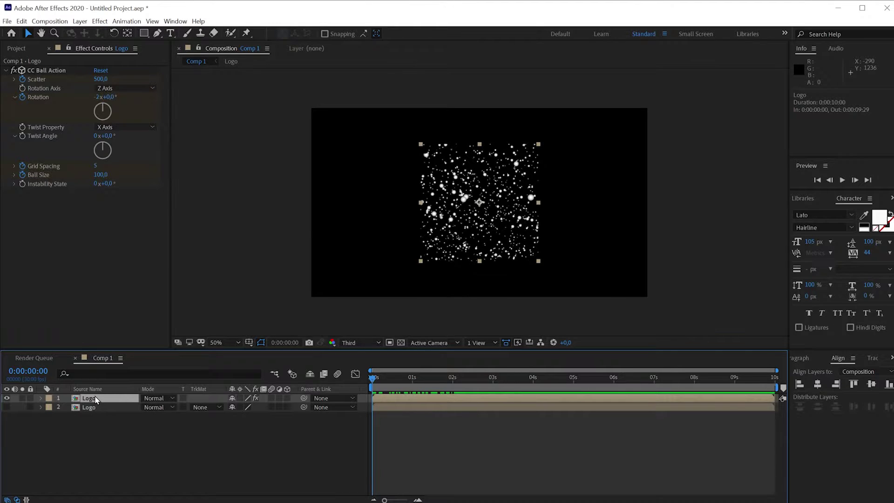
{"action": "double_click", "coordinate": [96, 399]}
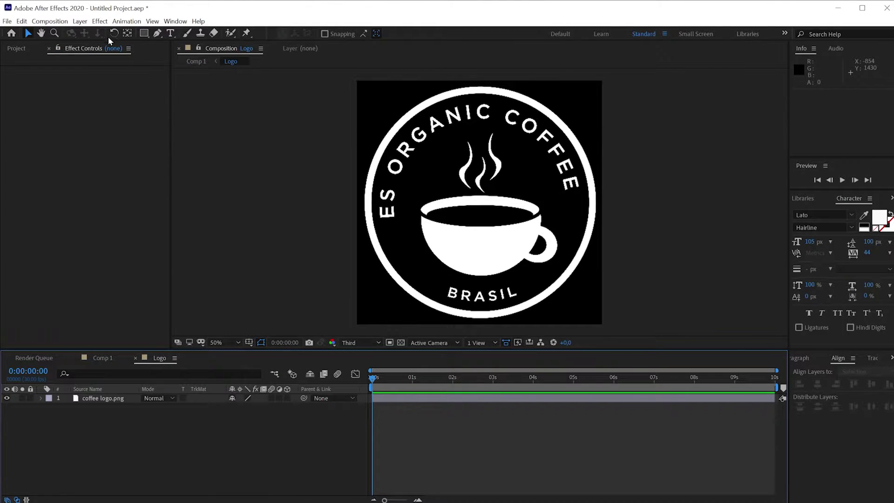
- Resize the Logo composition to 1920×1080 with the aspect ratio unlocked
{"action": "left_click", "coordinate": [50, 21]}
{"action": "left_click", "coordinate": [58, 45]}
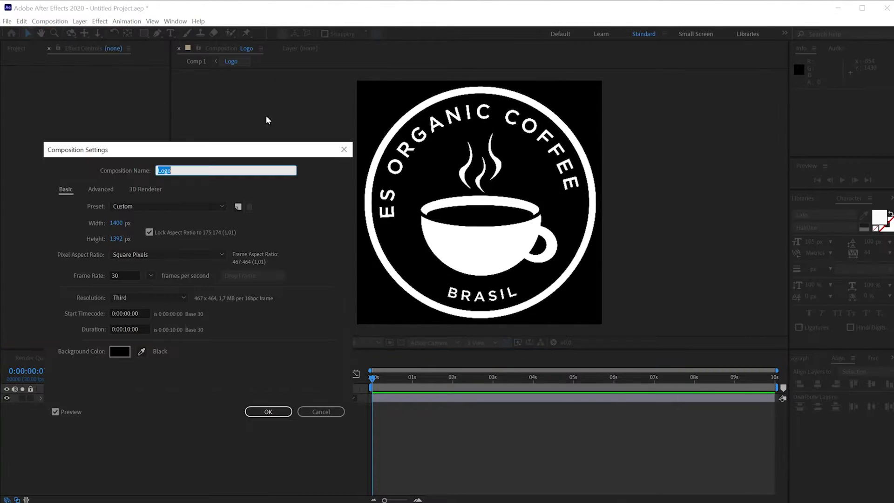
{"action": "left_click_drag", "start_coordinate": [175, 155], "coordinate": [196, 149]}
{"action": "left_click", "coordinate": [138, 216]}
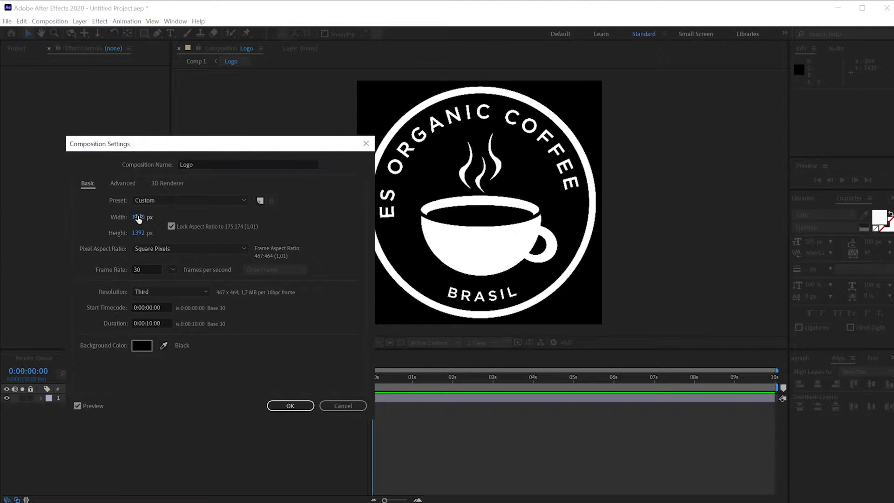
{"action": "type", "text": "1920"}
{"action": "key", "text": "Tab"}
{"action": "type", "text": "1080"}
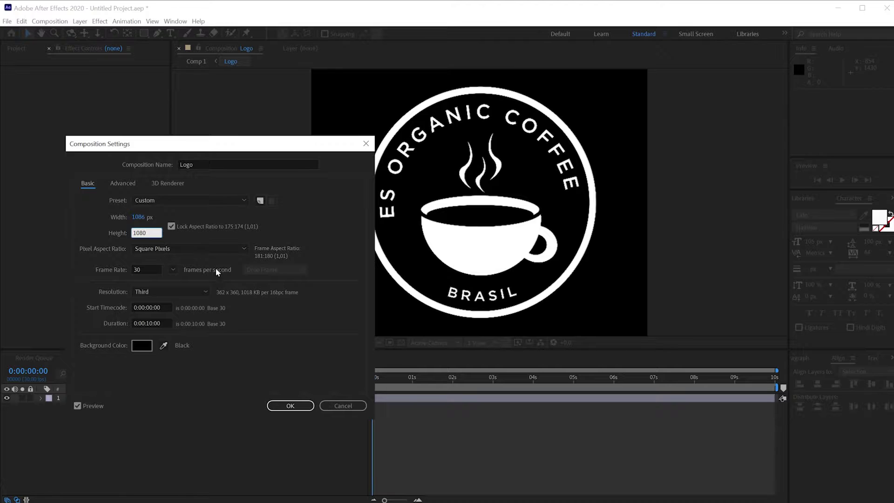
{"action": "left_click", "coordinate": [171, 226]}
{"action": "left_click", "coordinate": [139, 216]}
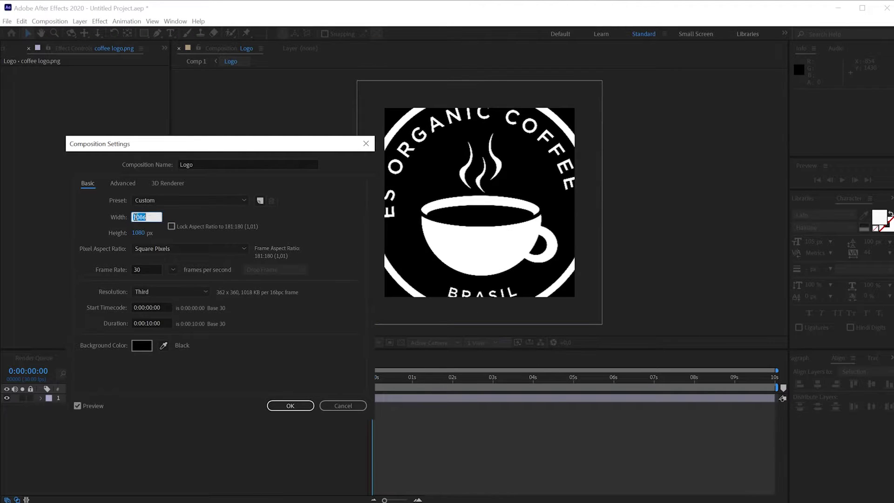
{"action": "type", "text": "1920"}
{"action": "key", "text": "Tab"}
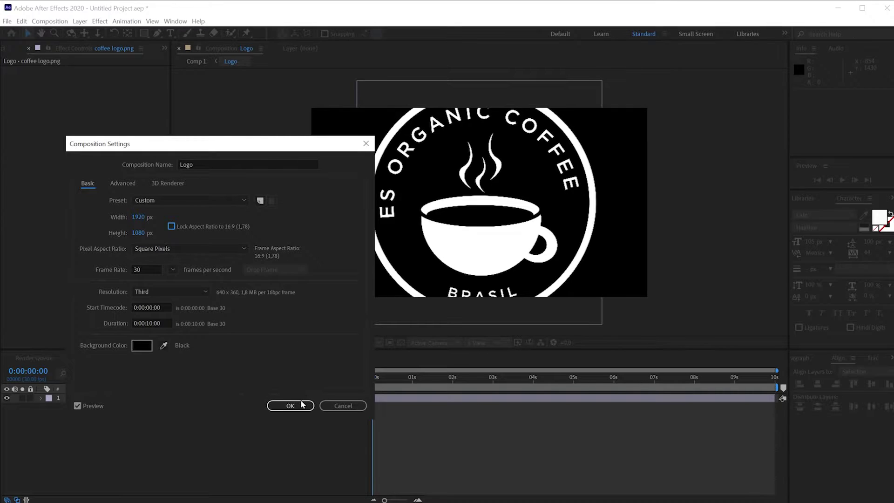
{"action": "key", "text": "Return"}
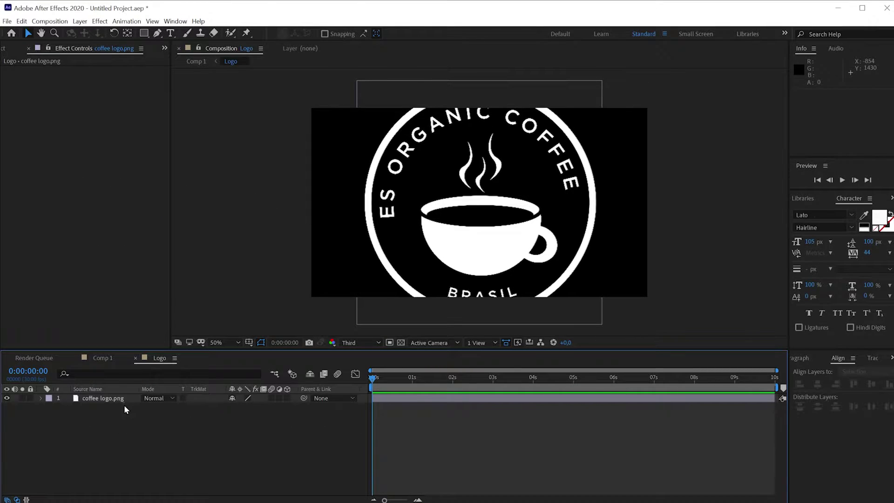
- Scale coffee logo.png to 50% and go back to Comp 1
{"action": "left_click", "coordinate": [122, 403]}
{"action": "key", "text": "s"}
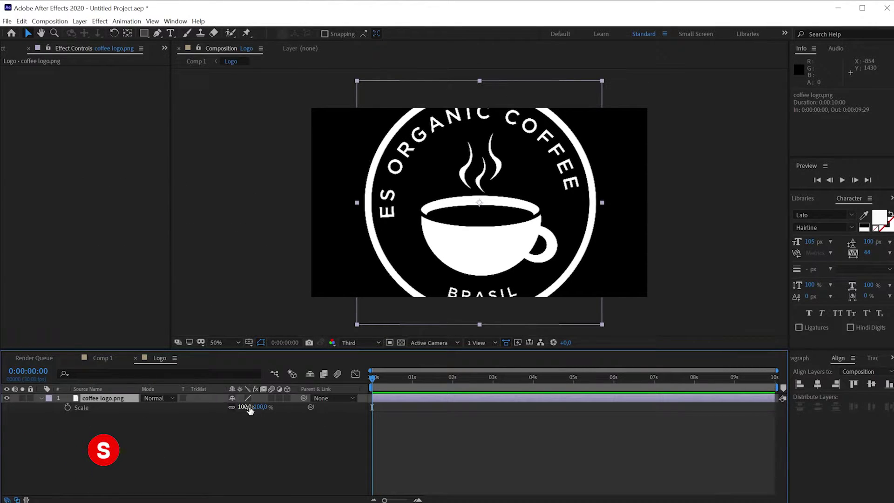
{"action": "left_click_drag", "start_coordinate": [250, 410], "coordinate": [224, 409]}
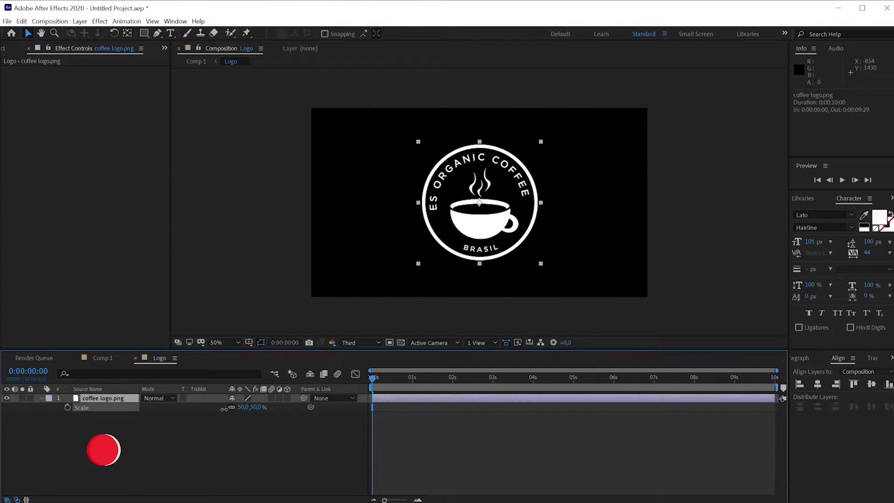
{"action": "left_click", "coordinate": [223, 447]}
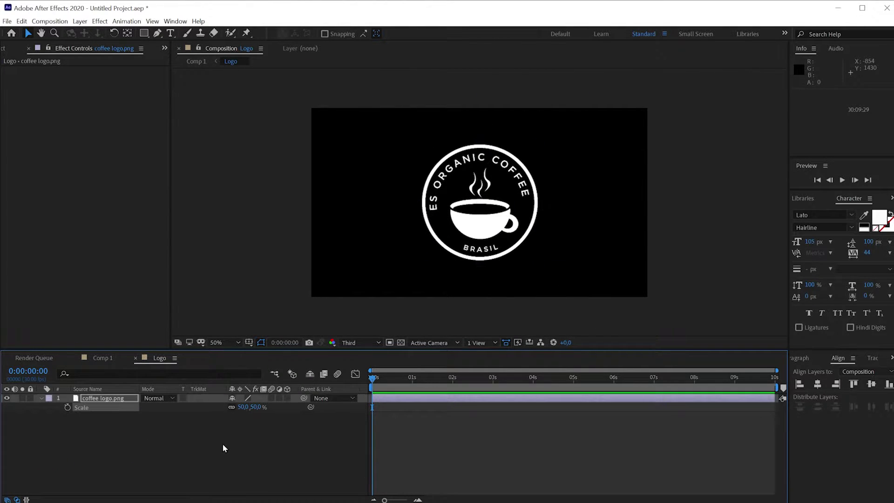
{"action": "left_click", "coordinate": [103, 359]}
- Preview Comp 1, then set the top Logo layer's scale to 100%
{"action": "key", "text": "space"}
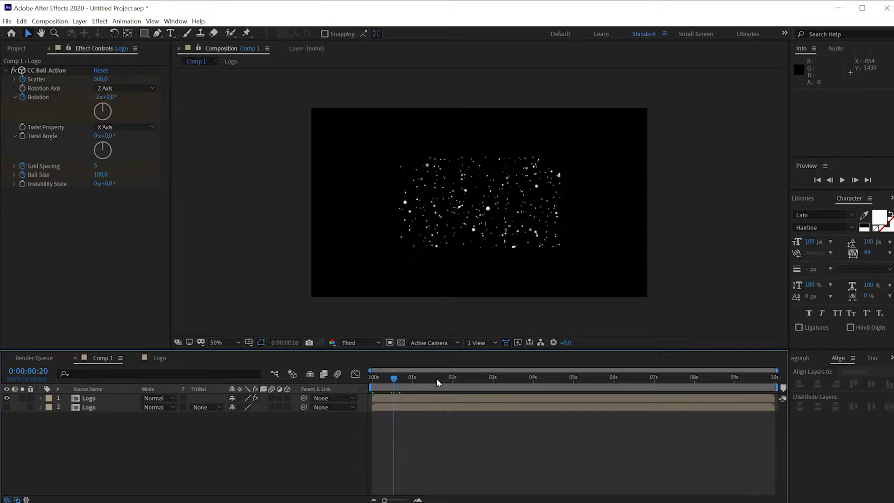
{"action": "key", "text": "space"}
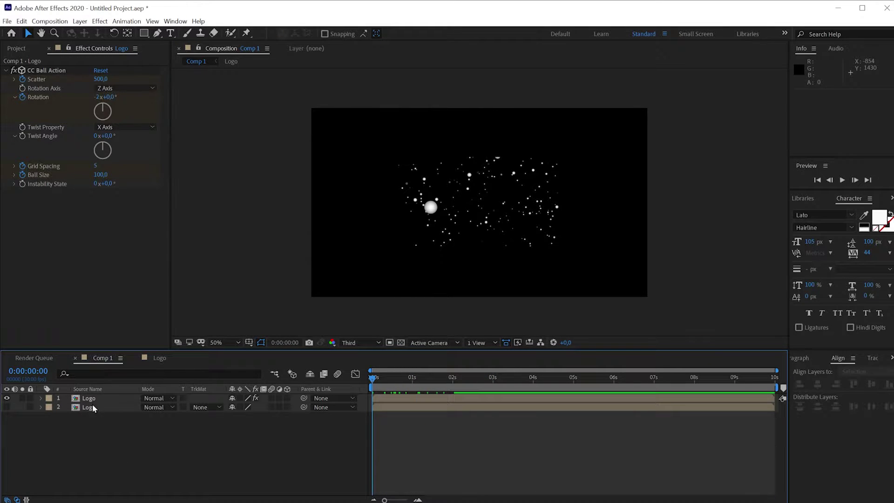
{"action": "left_click", "coordinate": [89, 398]}
{"action": "key", "text": "s"}
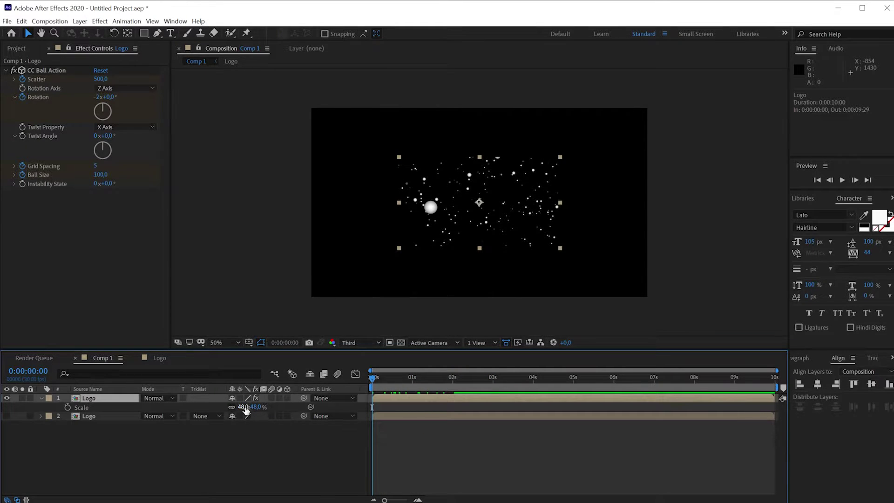
{"action": "left_click", "coordinate": [243, 407]}
{"action": "type", "text": "100"}
{"action": "key", "text": "Return"}
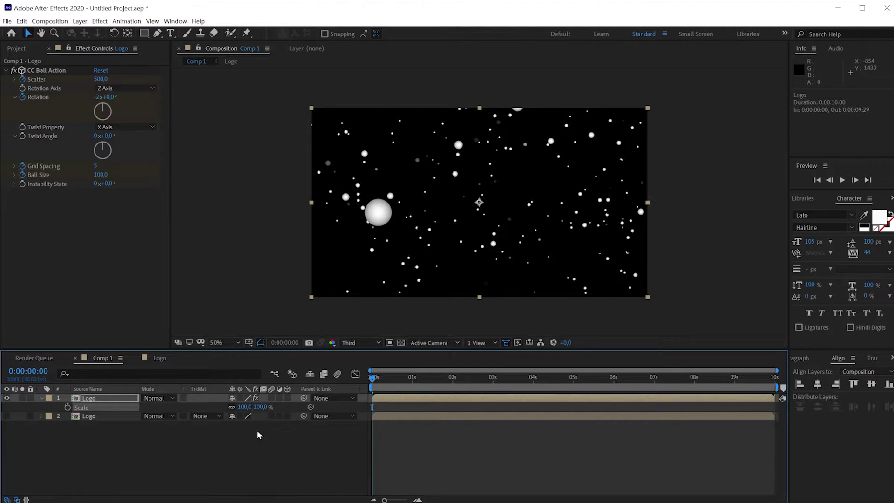
{"action": "left_click", "coordinate": [257, 431]}
- Set the second Logo layer's scale to 100% and collapse both scale properties
{"action": "left_click", "coordinate": [111, 416]}
{"action": "key", "text": "s"}
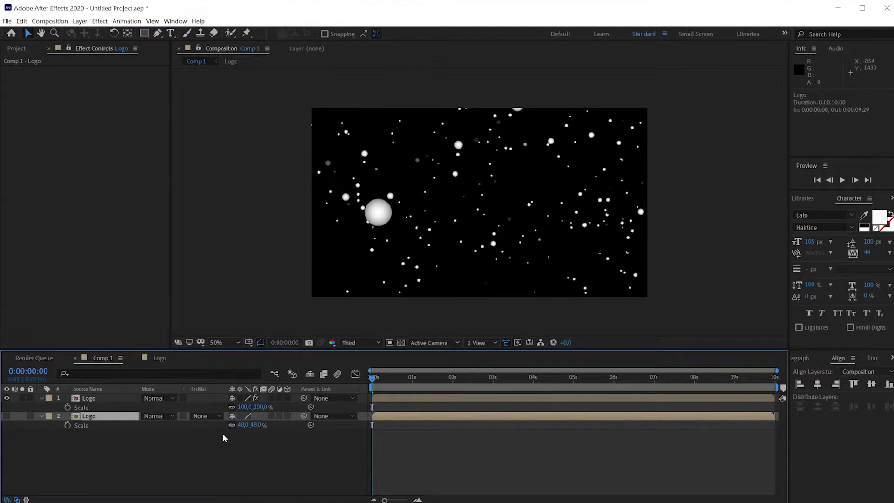
{"action": "left_click", "coordinate": [242, 424]}
{"action": "type", "text": "100"}
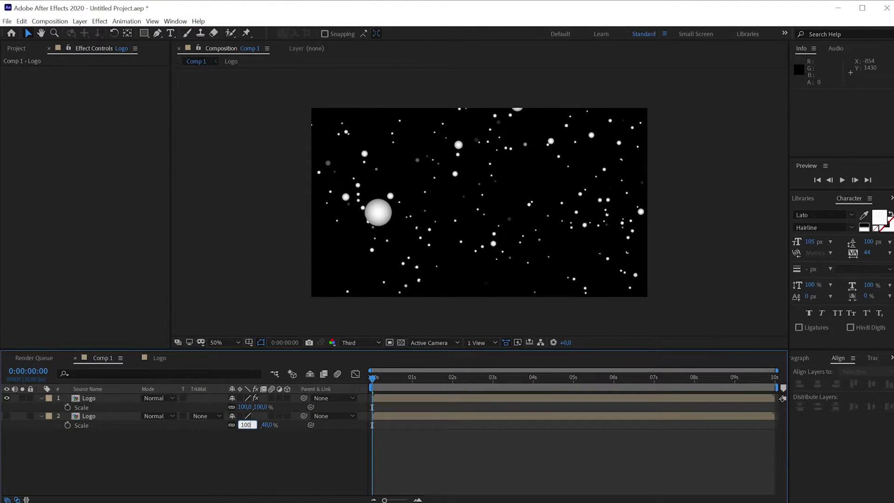
{"action": "key", "text": "Return"}
{"action": "key", "text": "s"}
{"action": "left_click", "coordinate": [102, 401]}
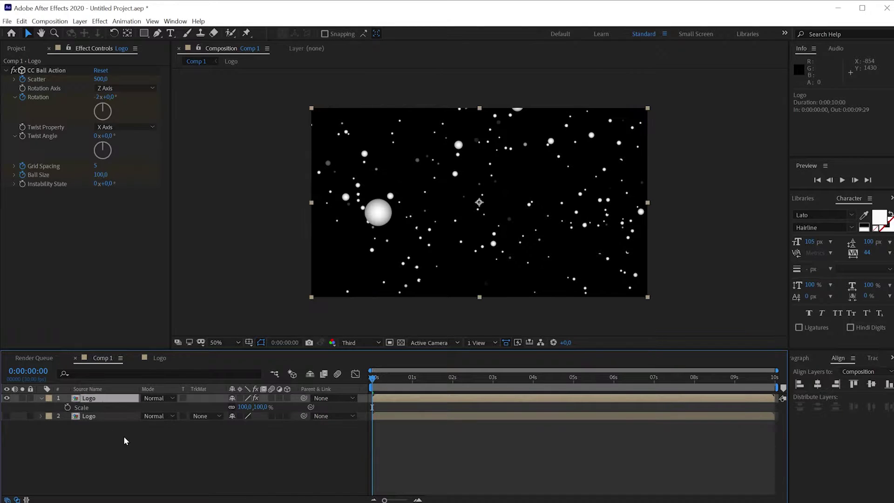
{"action": "key", "text": "s"}
{"action": "left_click", "coordinate": [147, 446]}
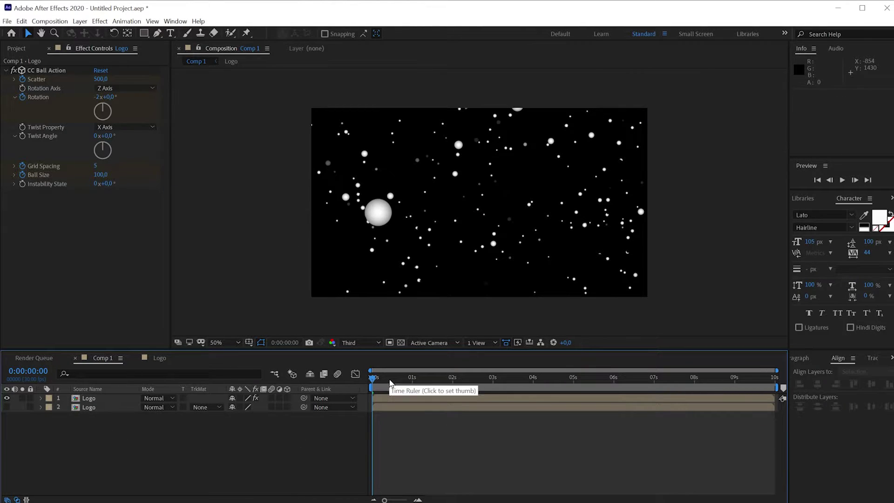
{"action": "mouse_move", "coordinate": [370, 381]}
{"action": "left_mouse_down"}
{"action": "mouse_move", "coordinate": [342, 382]}
{"action": "mouse_move", "coordinate": [442, 395]}
{"action": "mouse_move", "coordinate": [342, 342]}
{"action": "left_mouse_up"}
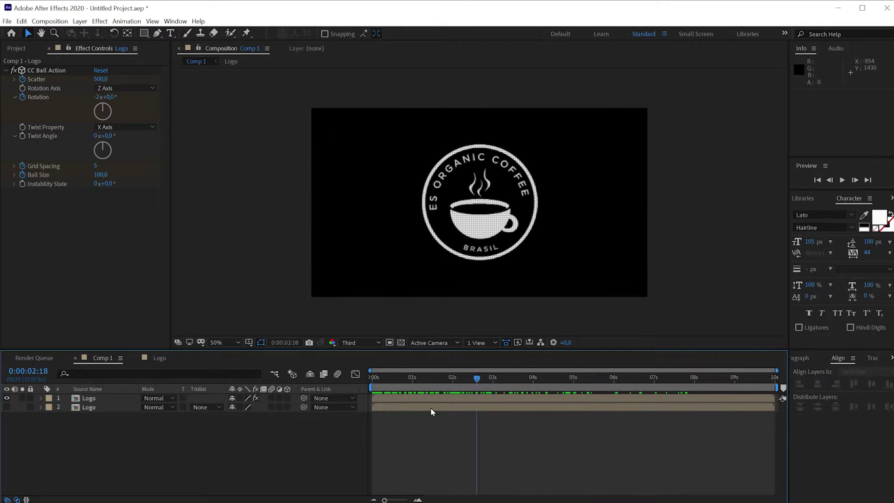
- Reveal the keyframed properties and move the Ball Size keyframe to 1 second
{"action": "left_click", "coordinate": [112, 398]}
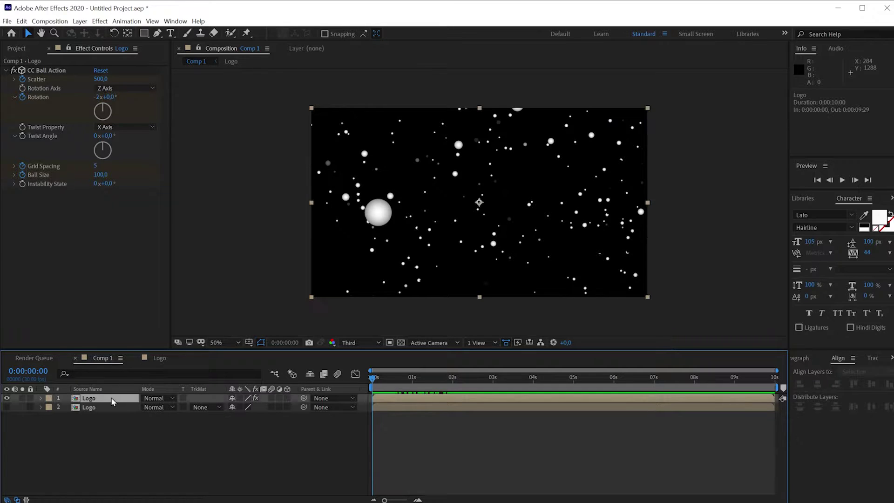
{"action": "key", "text": "u"}
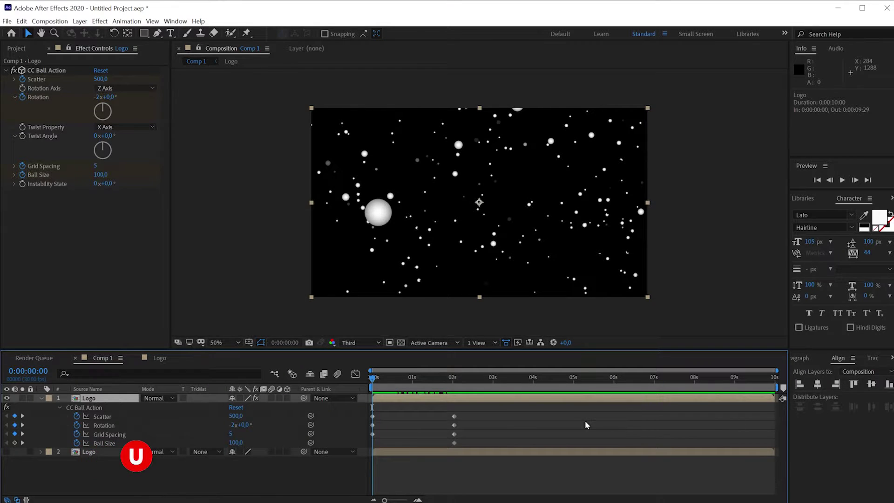
{"action": "scroll", "coordinate": [410, 430], "scroll_direction": "up", "scroll_amount": 5}
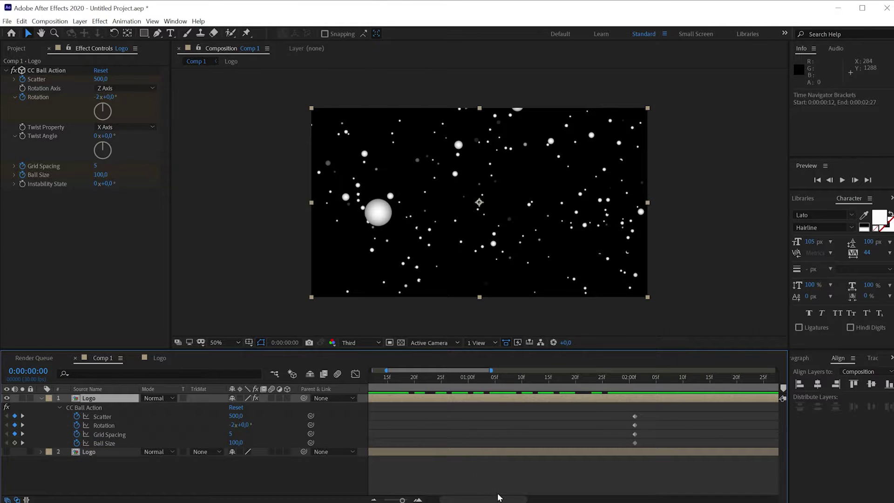
{"action": "left_click_drag", "start_coordinate": [468, 500], "coordinate": [454, 501]}
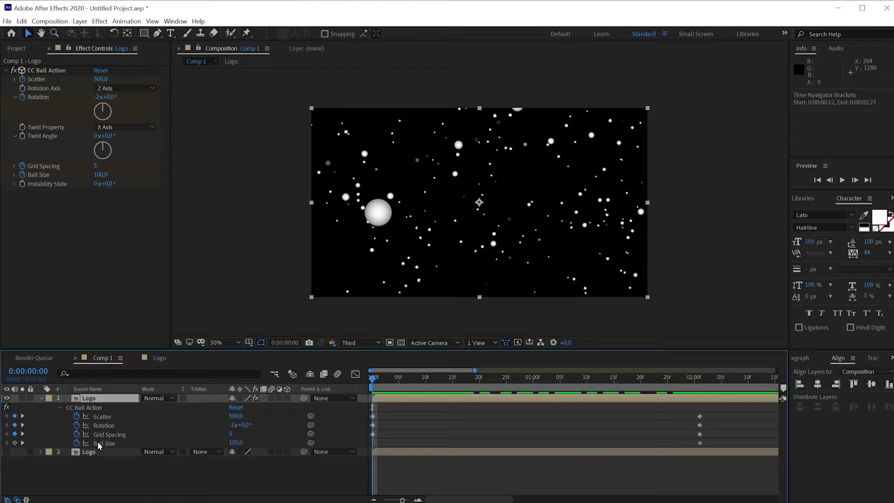
{"action": "left_click_drag", "start_coordinate": [699, 442], "coordinate": [533, 444]}
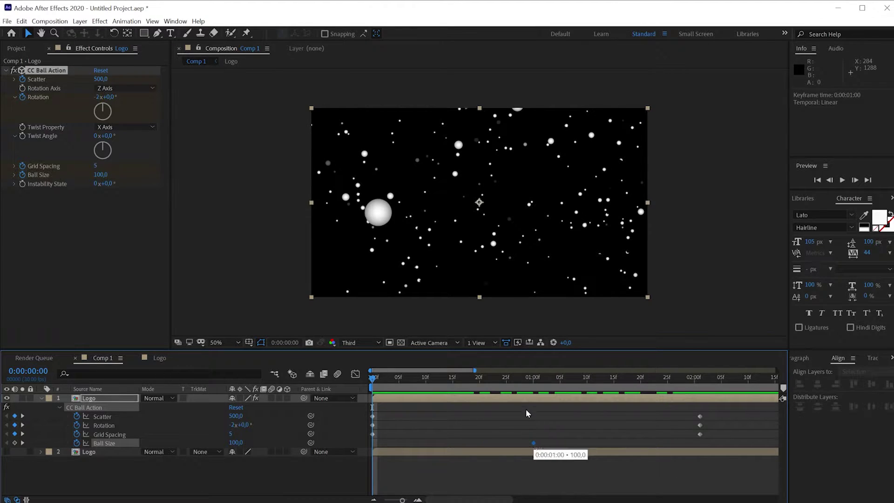
{"action": "left_click", "coordinate": [458, 380]}
{"action": "mouse_move", "coordinate": [470, 390]}
{"action": "left_mouse_down"}
{"action": "mouse_move", "coordinate": [671, 394]}
{"action": "mouse_move", "coordinate": [373, 393]}
{"action": "left_mouse_up"}
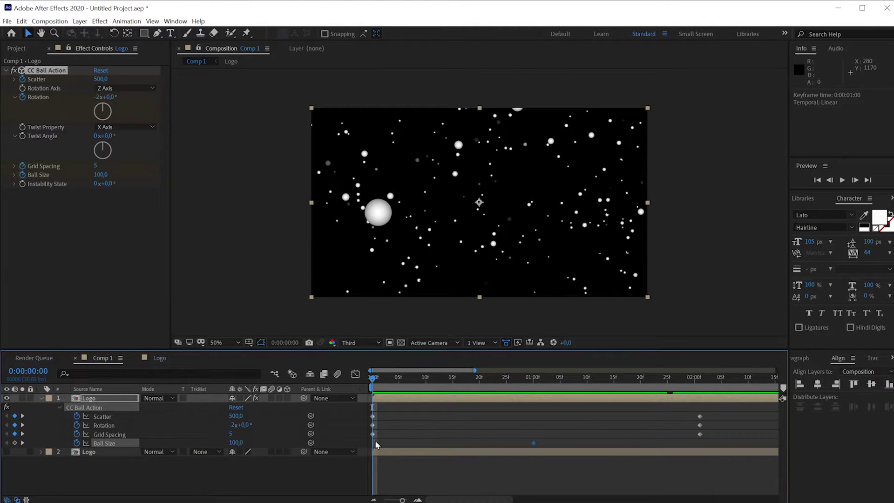
- Set the starting Ball Size to 250 and scrub ahead to preview the larger balls
{"action": "left_click", "coordinate": [99, 175]}
{"action": "type", "text": "2"}
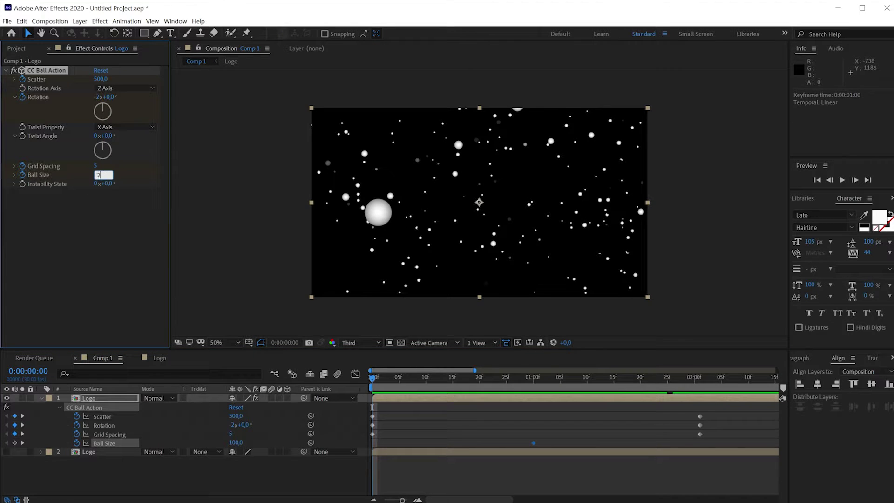
{"action": "type", "text": "50"}
{"action": "key", "text": "Return"}
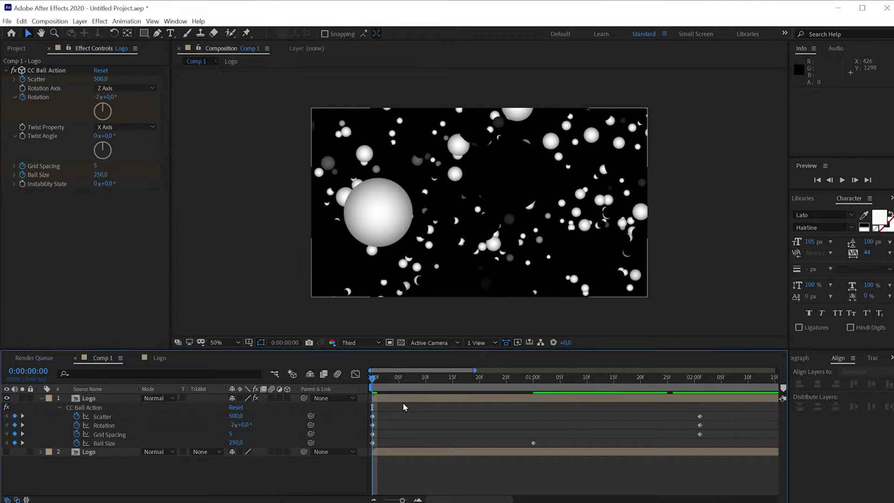
{"action": "mouse_move", "coordinate": [372, 378]}
{"action": "left_mouse_down"}
{"action": "mouse_move", "coordinate": [621, 401]}
{"action": "mouse_move", "coordinate": [522, 410]}
{"action": "left_mouse_up"}
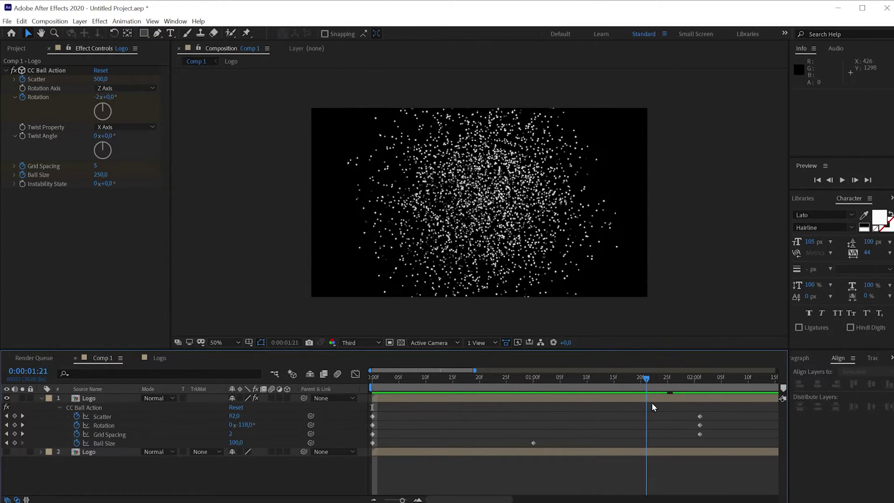
{"action": "key", "text": "Home"}
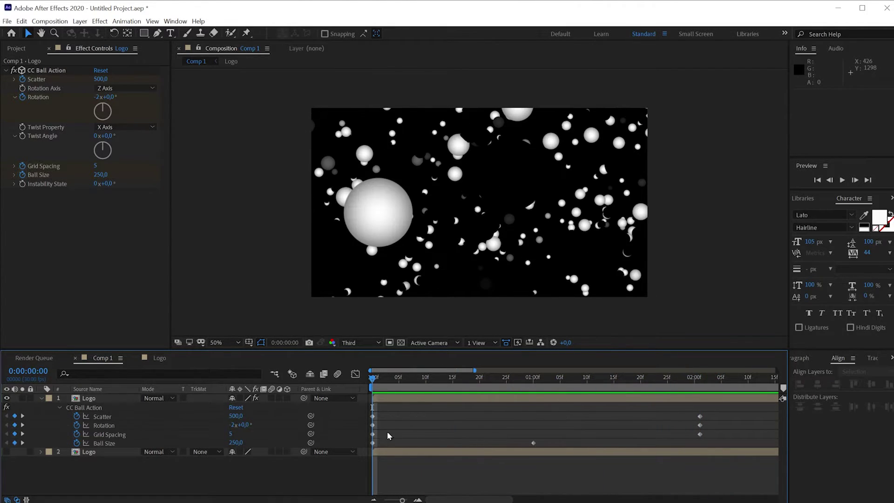
{"action": "left_click_drag", "start_coordinate": [729, 415], "coordinate": [357, 453]}
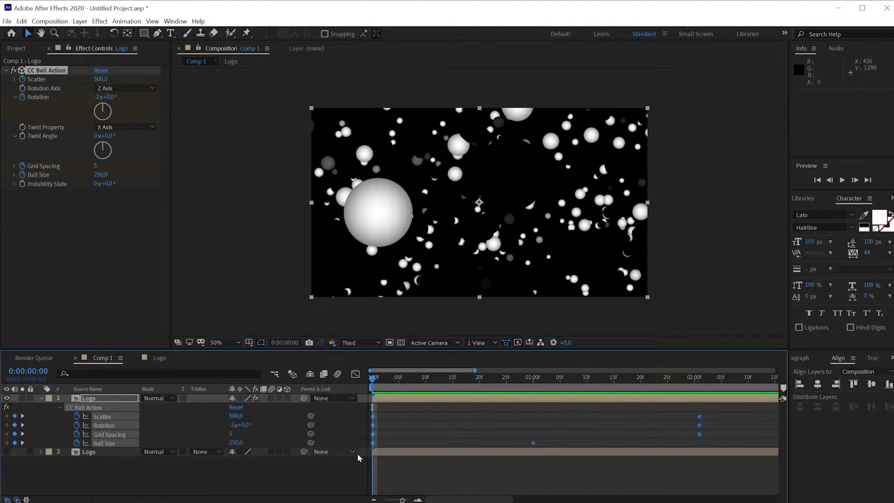
- Apply Easy Ease to all CC Ball Action keyframes, reshape their curves in the Graph Editor, and preview
{"action": "key", "text": "F9"}
{"action": "left_click", "coordinate": [353, 375]}
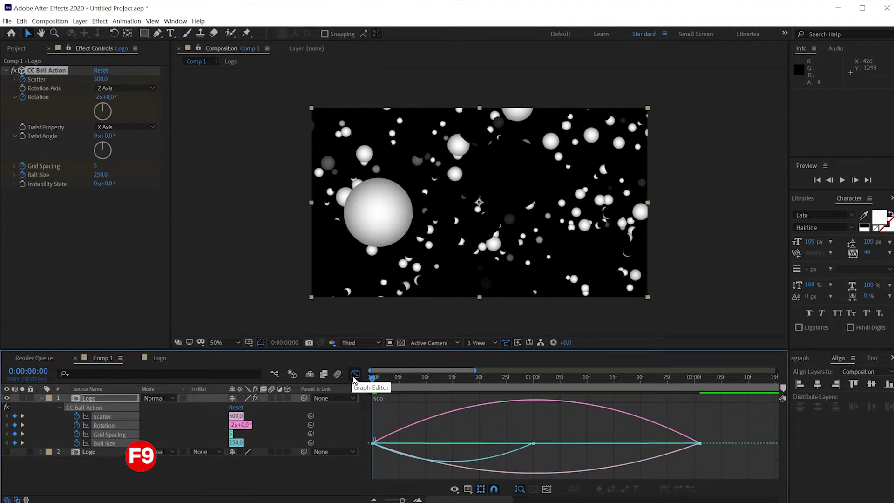
{"action": "mouse_move", "coordinate": [720, 427]}
{"action": "left_mouse_down"}
{"action": "mouse_move", "coordinate": [624, 471]}
{"action": "mouse_move", "coordinate": [620, 446]}
{"action": "mouse_move", "coordinate": [603, 442]}
{"action": "left_mouse_up"}
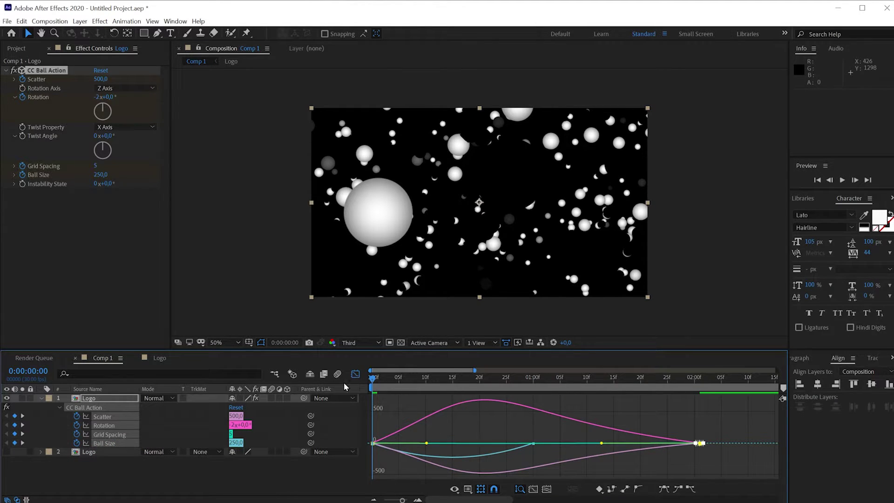
{"action": "left_click", "coordinate": [355, 374]}
{"action": "left_click", "coordinate": [319, 490]}
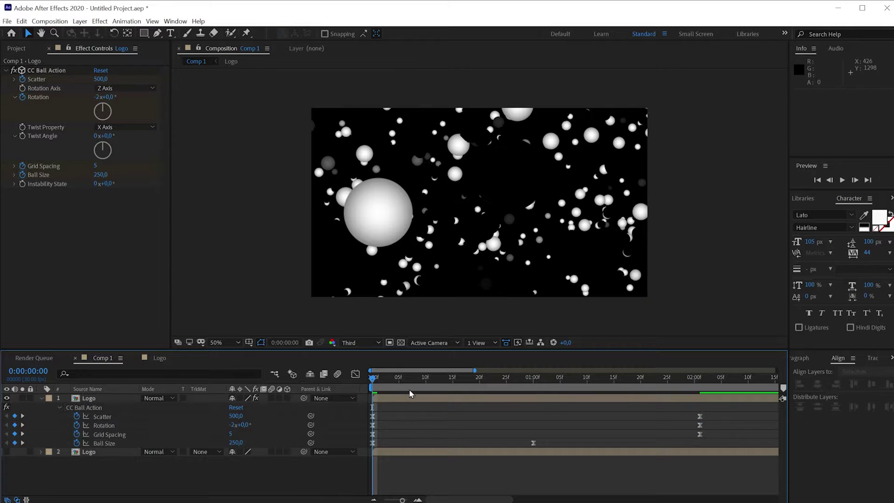
{"action": "key", "text": "space"}
{"action": "key", "text": "space"}
{"action": "key", "text": "space"}
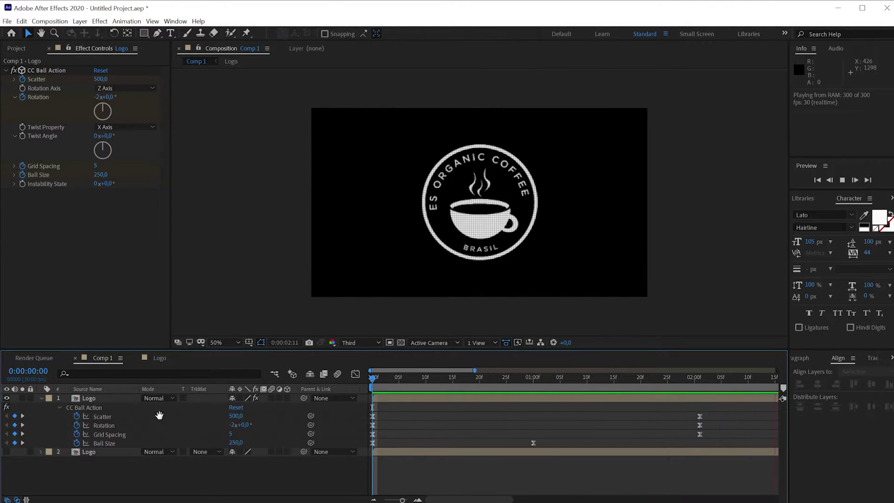
{"action": "left_click", "coordinate": [89, 398]}
- Add CC Force Motion Blur to the Logo layer with 100 Motion Blur Samples
{"action": "key", "text": "ctrl+space"}
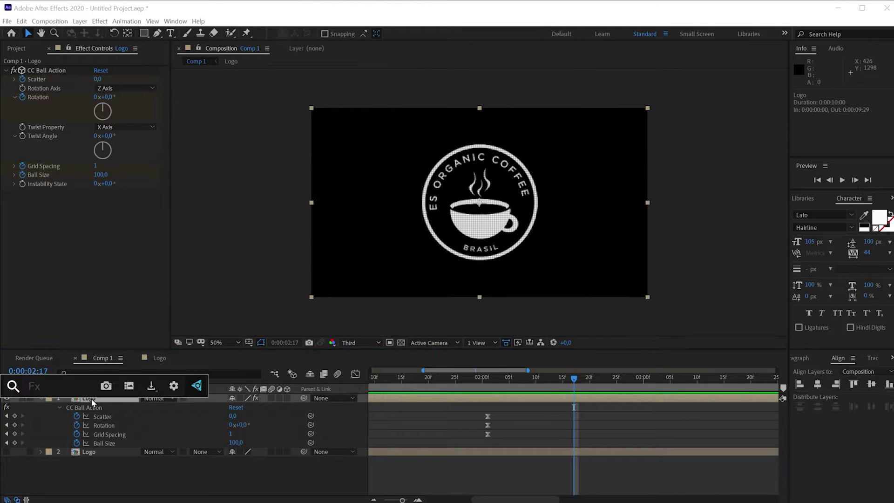
{"action": "type", "text": "cc "}
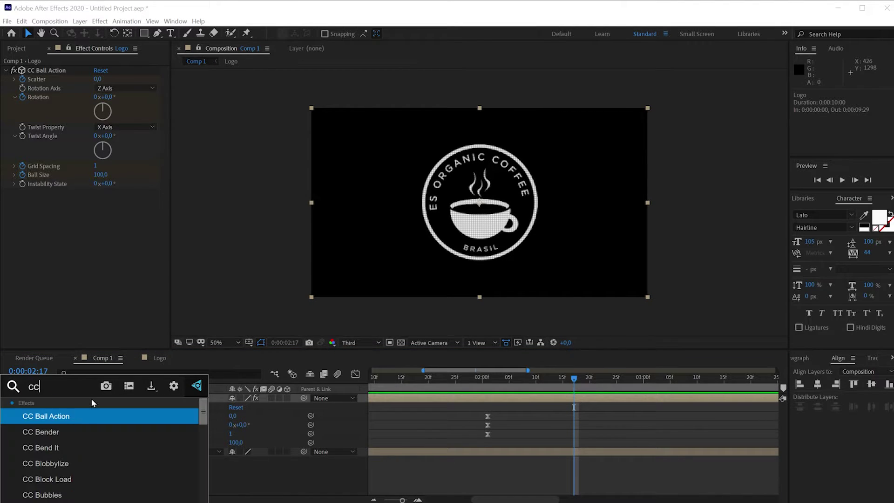
{"action": "type", "text": "f"}
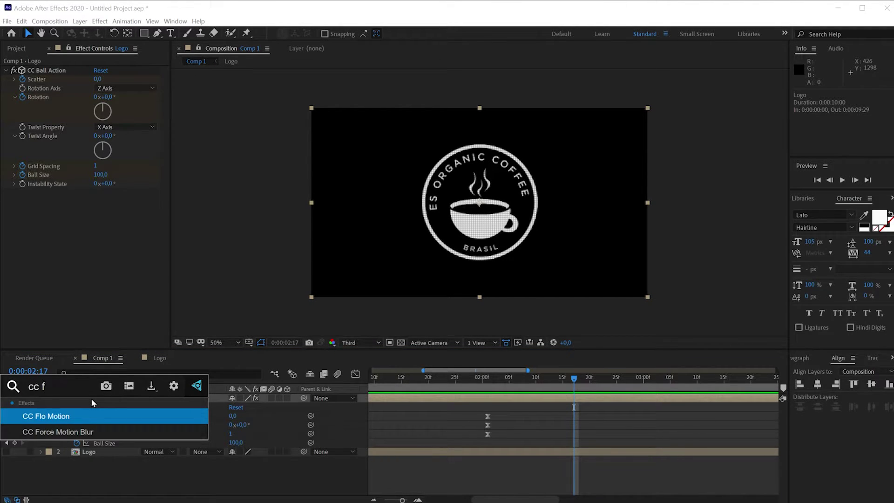
{"action": "left_click", "coordinate": [89, 431]}
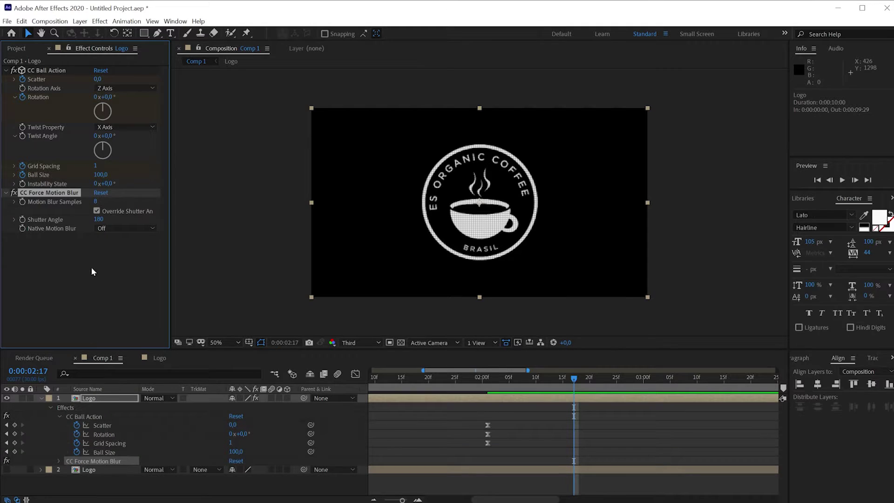
{"action": "left_click", "coordinate": [96, 202]}
{"action": "type", "text": "100"}
{"action": "key", "text": "Return"}
- Scrub from the start to where the logo reassembles to preview the blurred swirl
{"action": "left_click", "coordinate": [408, 390]}
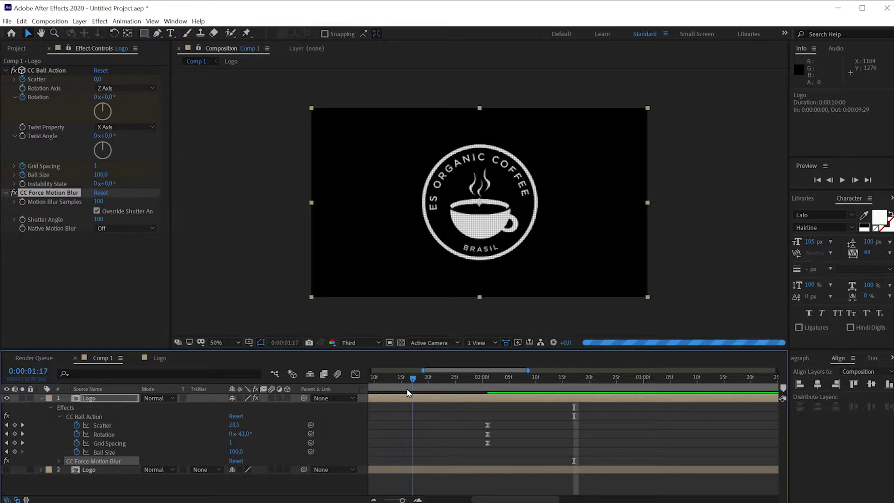
{"action": "key", "text": "Home"}
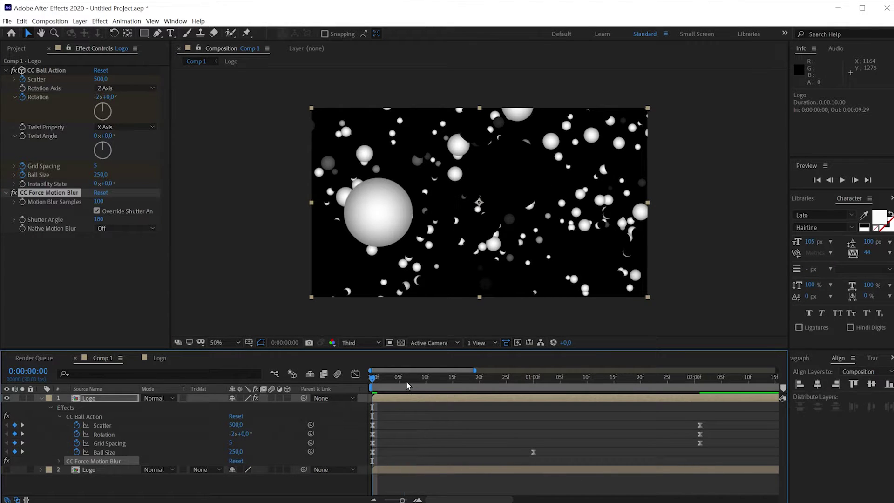
{"action": "left_click_drag", "start_coordinate": [406, 378], "coordinate": [454, 378]}
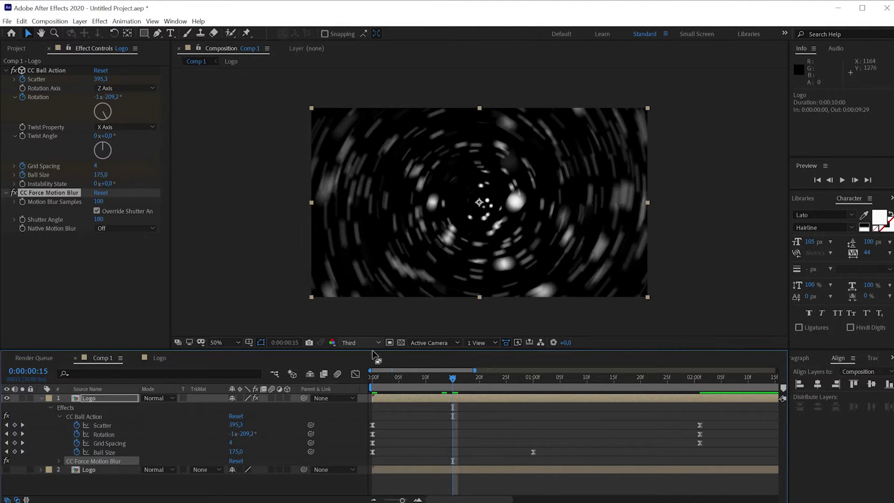
{"action": "left_click", "coordinate": [501, 380]}
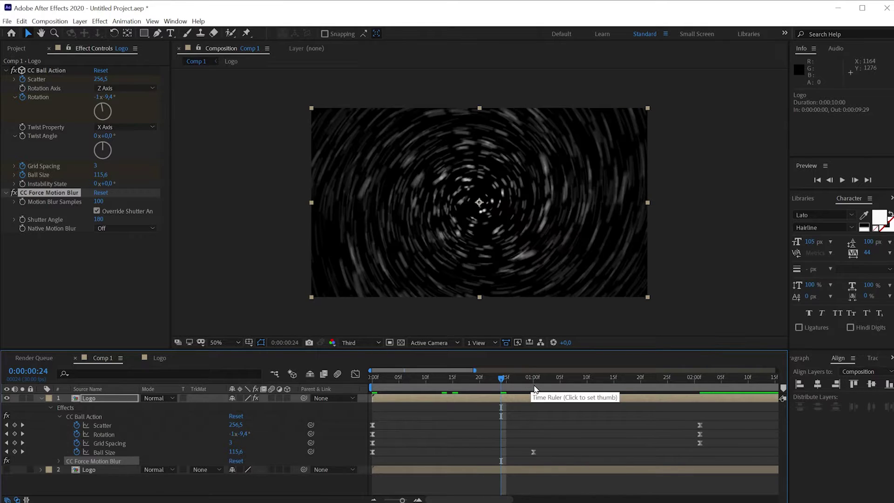
{"action": "left_click_drag", "start_coordinate": [526, 382], "coordinate": [577, 380]}
{"action": "left_click_drag", "start_coordinate": [613, 388], "coordinate": [669, 390]}
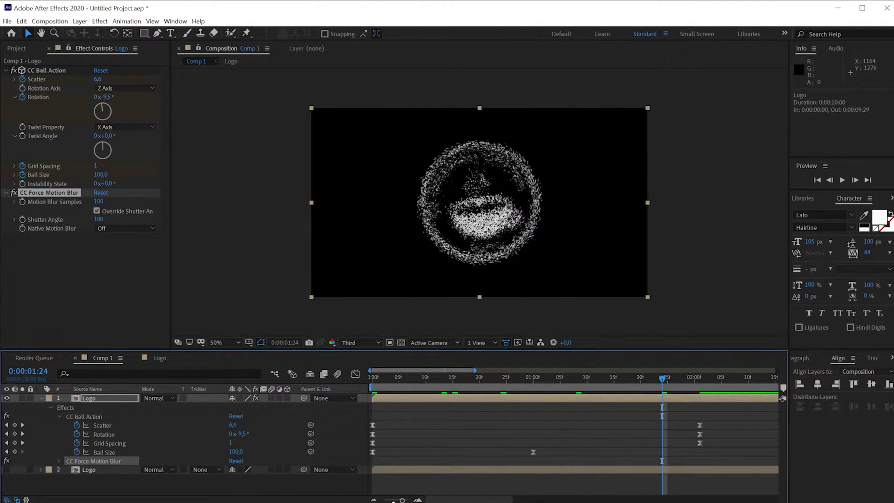
{"action": "left_click", "coordinate": [86, 401]}
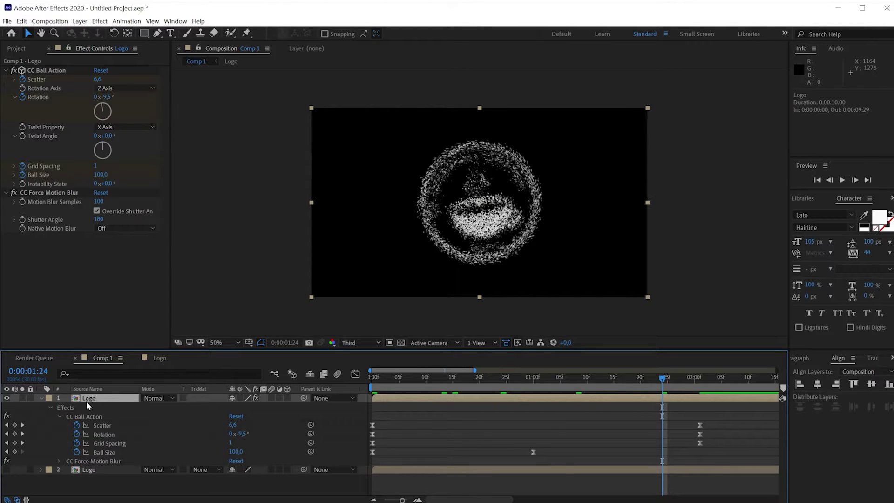
- Add Glow with threshold 75%, radius 5 and intensity 0.5, then scrub to preview it
{"action": "key", "text": "ctrl+space"}
{"action": "type", "text": "glow"}
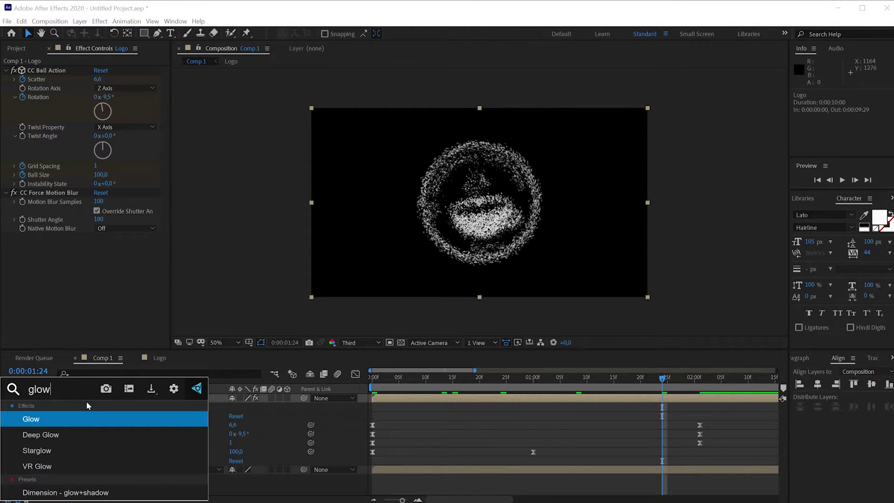
{"action": "key", "text": "Escape"}
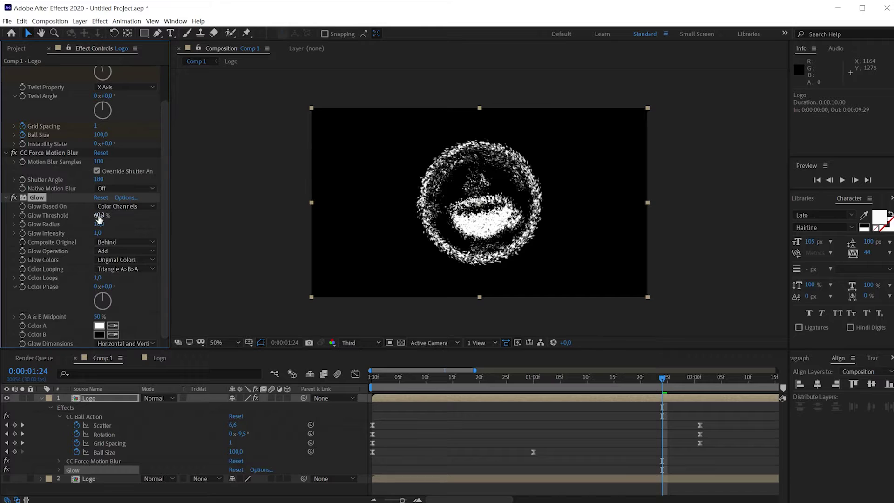
{"action": "left_click", "coordinate": [98, 216]}
{"action": "key", "text": "Tab"}
{"action": "type", "text": "5"}
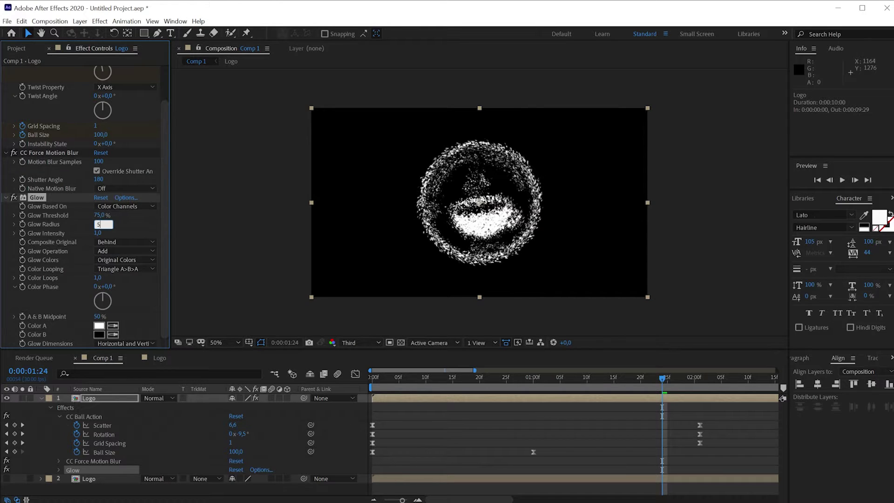
{"action": "key", "text": "Tab"}
{"action": "type", "text": "0,5"}
{"action": "key", "text": "Return"}
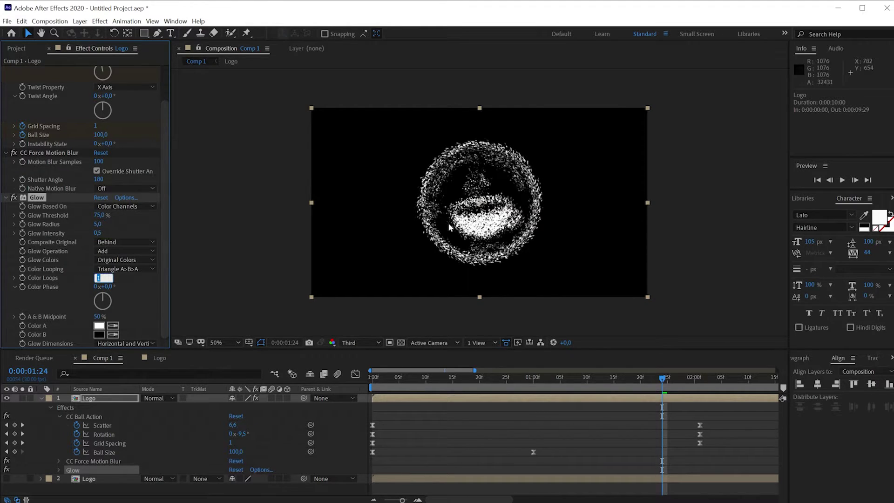
{"action": "mouse_move", "coordinate": [512, 385]}
{"action": "left_mouse_down"}
{"action": "mouse_move", "coordinate": [476, 396]}
{"action": "mouse_move", "coordinate": [377, 389]}
{"action": "mouse_move", "coordinate": [591, 379]}
{"action": "left_mouse_up"}
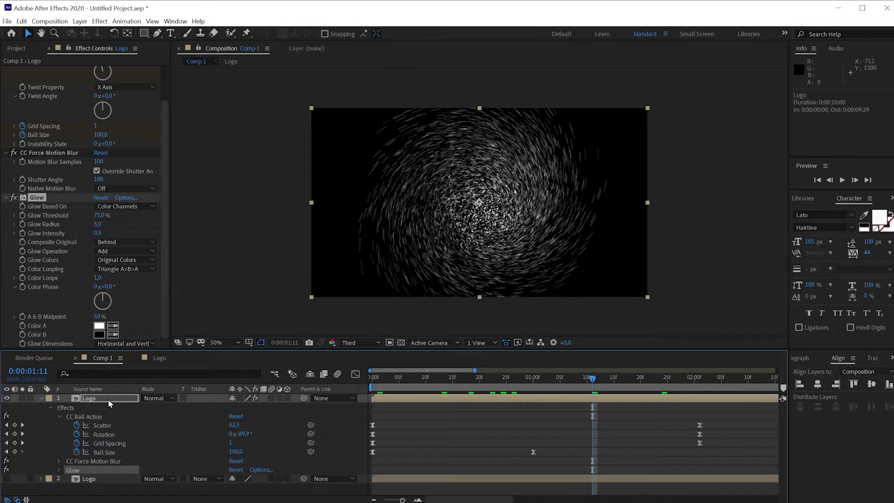
- Collapse the Logo layer's effects and scrub to 0:00:02:20, where the logo is whole
{"action": "key", "text": "u"}
{"action": "left_click", "coordinate": [133, 448]}
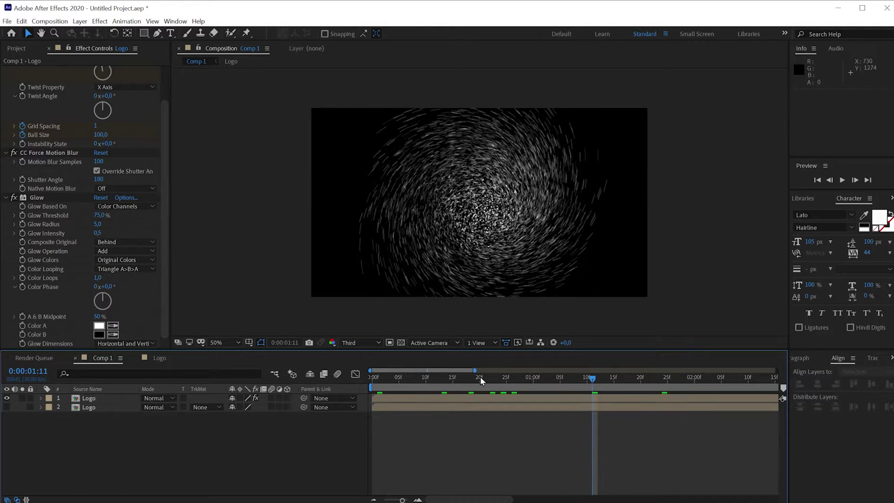
{"action": "left_click_drag", "start_coordinate": [541, 385], "coordinate": [657, 381]}
{"action": "scroll", "coordinate": [607, 412], "scroll_direction": "down", "scroll_amount": 1}
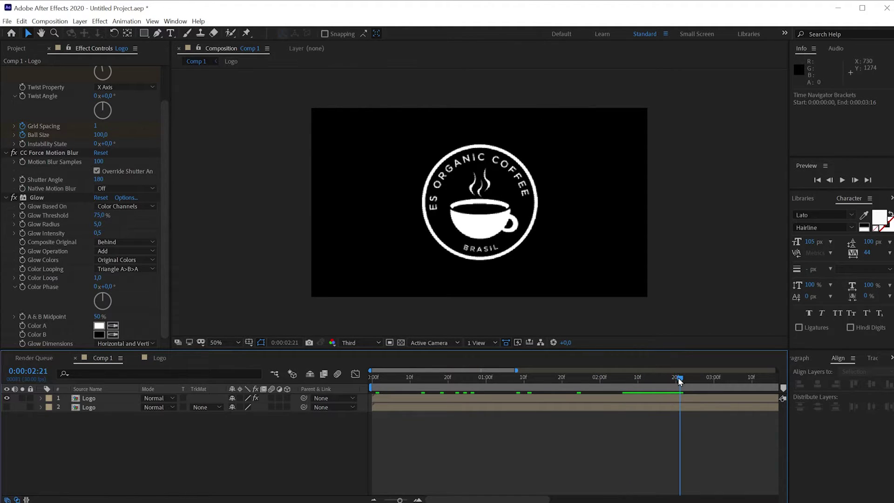
{"action": "left_click_drag", "start_coordinate": [656, 378], "coordinate": [676, 378]}
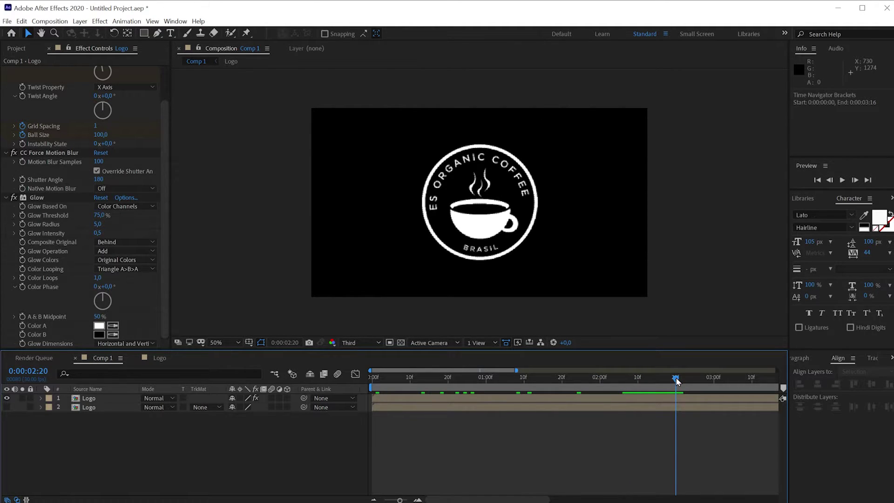
- Trim the top Logo layer to end at 0:00:02:20 and make the second Logo layer visible
{"action": "left_click", "coordinate": [86, 397]}
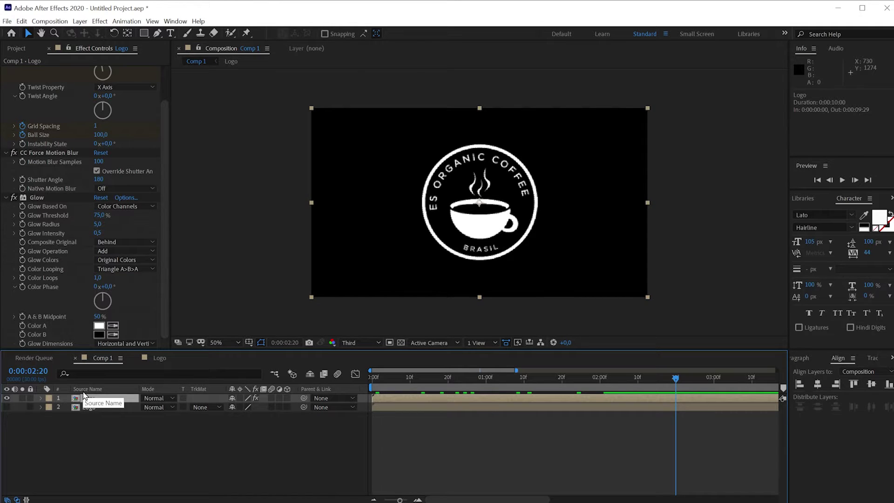
{"action": "key", "text": "alt+bracketright"}
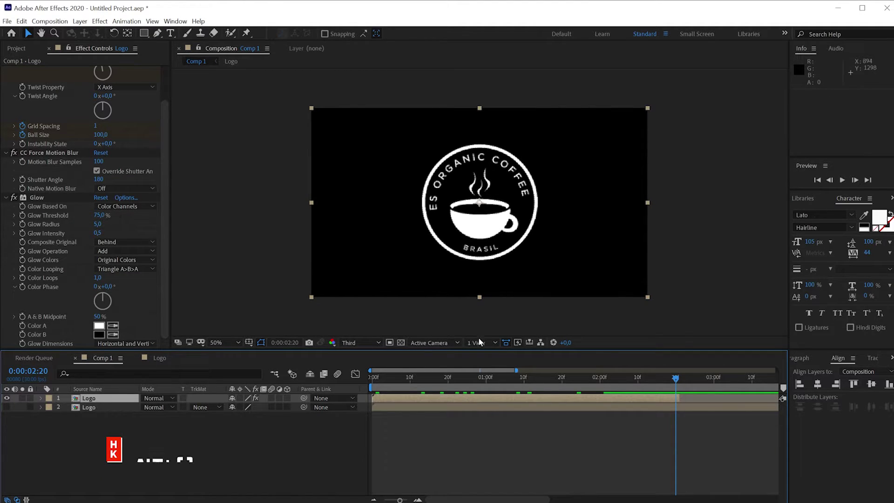
{"action": "left_click", "coordinate": [116, 417]}
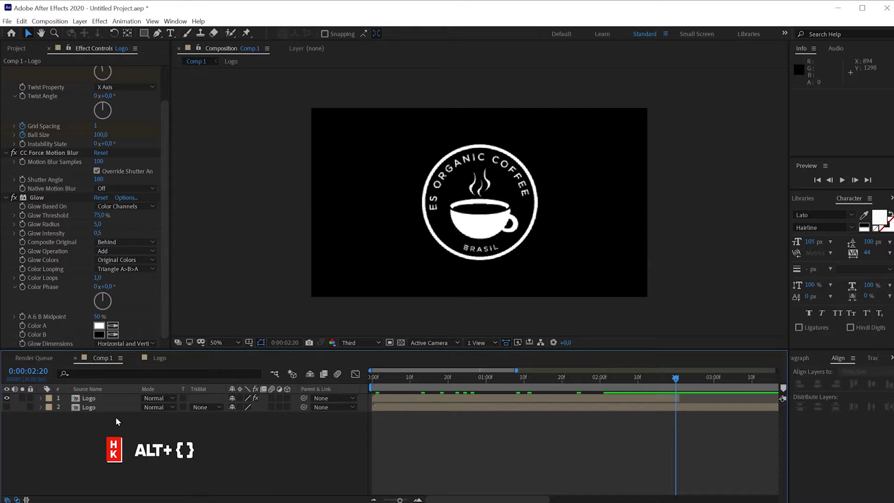
{"action": "left_click", "coordinate": [7, 407]}
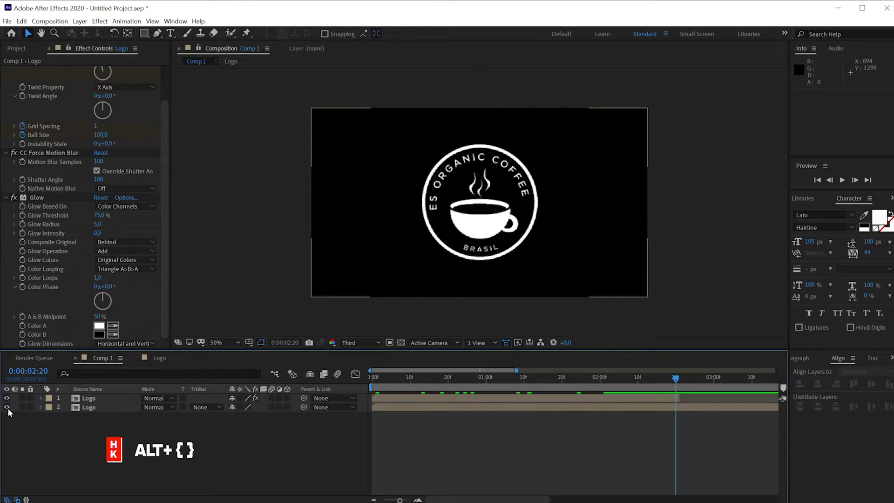
{"action": "left_click", "coordinate": [101, 409]}
- Apply CC Lens to the second Logo layer
{"action": "key", "text": "ctrl+space"}
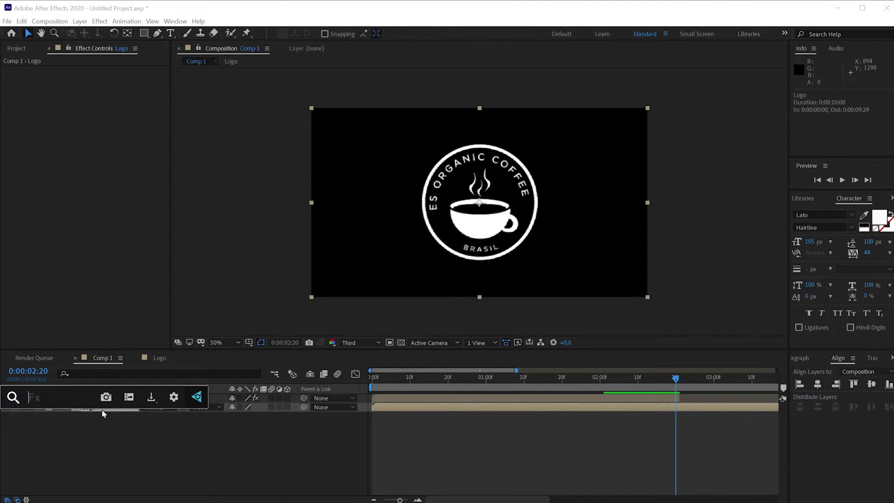
{"action": "type", "text": "len"}
{"action": "key", "text": "BackSpace"}
{"action": "key", "text": "BackSpace"}
{"action": "key", "text": "BackSpace"}
{"action": "type", "text": "cc len"}
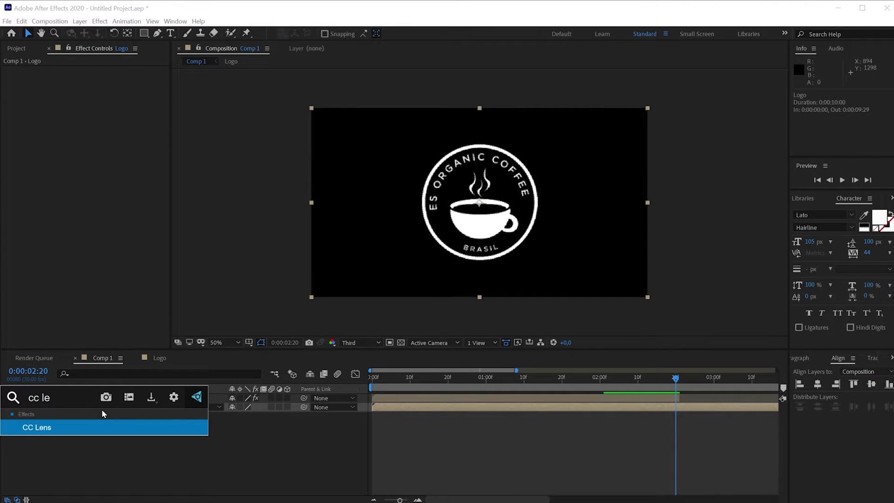
{"action": "key", "text": "Return"}
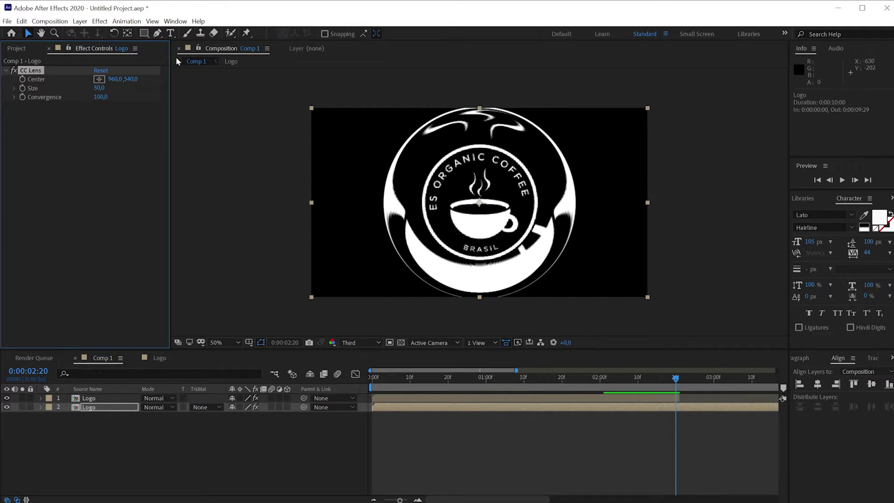
- Keyframe CC Lens Size from 0 at 2:20 to 500 around 4:10, then preview the reveal
{"action": "left_click", "coordinate": [100, 88]}
{"action": "key", "text": "Return"}
{"action": "scroll", "coordinate": [552, 381], "scroll_direction": "down", "scroll_amount": 3}
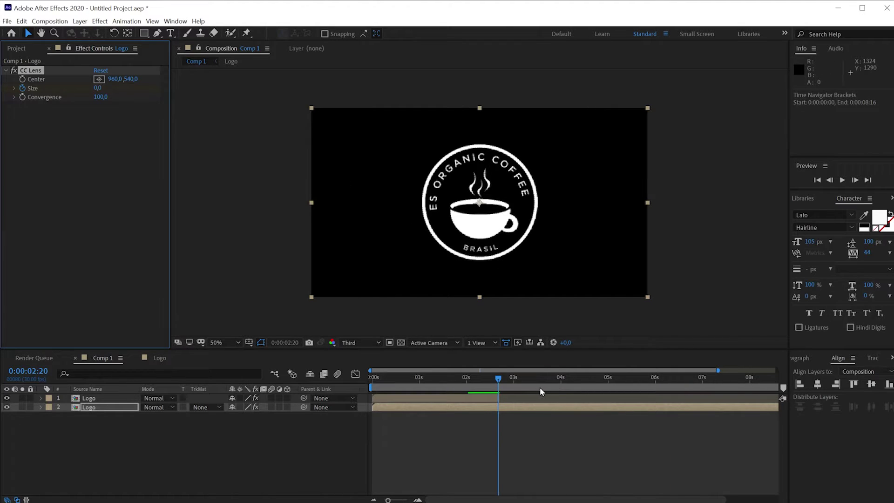
{"action": "mouse_move", "coordinate": [541, 377]}
{"action": "left_mouse_down"}
{"action": "mouse_move", "coordinate": [583, 381]}
{"action": "mouse_move", "coordinate": [571, 387]}
{"action": "left_mouse_up"}
{"action": "scroll", "coordinate": [583, 381], "scroll_direction": "up", "scroll_amount": 2}
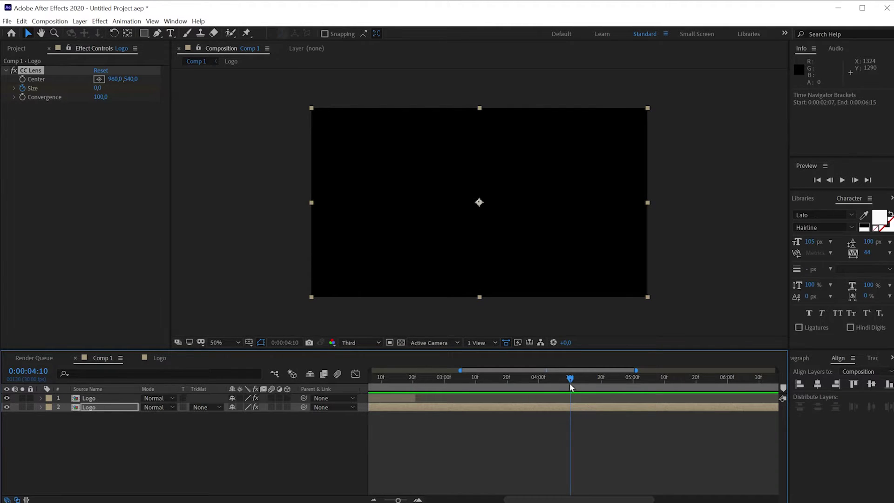
{"action": "left_click", "coordinate": [100, 88]}
{"action": "type", "text": "500"}
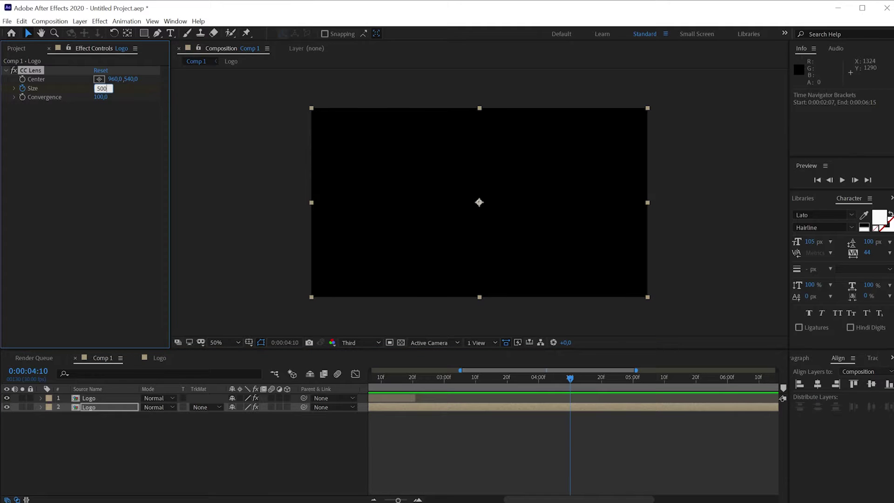
{"action": "key", "text": "Return"}
{"action": "left_click", "coordinate": [250, 426]}
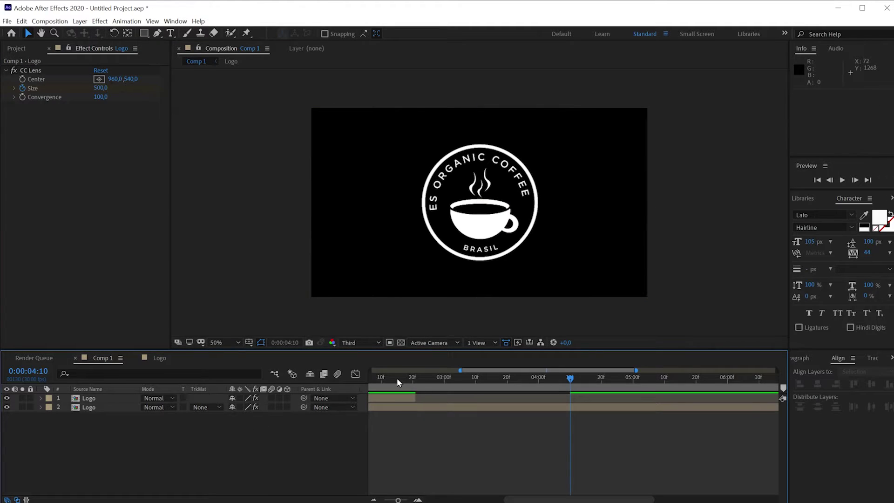
{"action": "left_click_drag", "start_coordinate": [397, 378], "coordinate": [539, 401]}
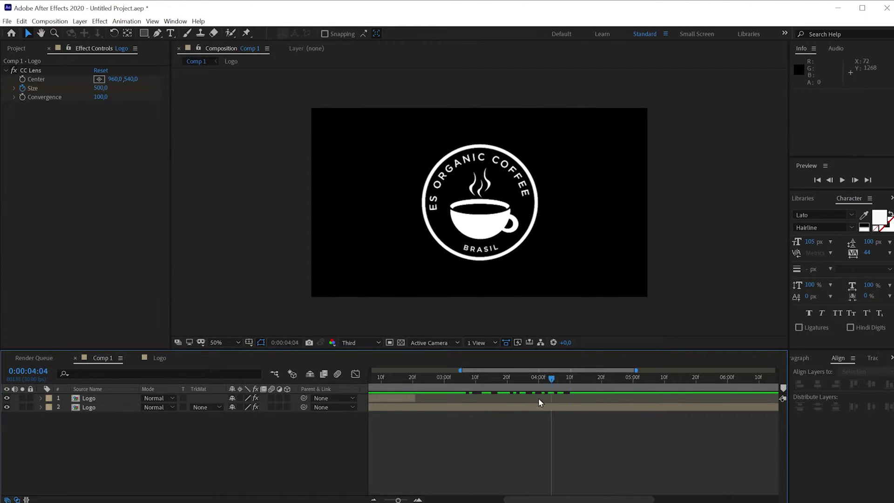
{"action": "key", "text": "space"}
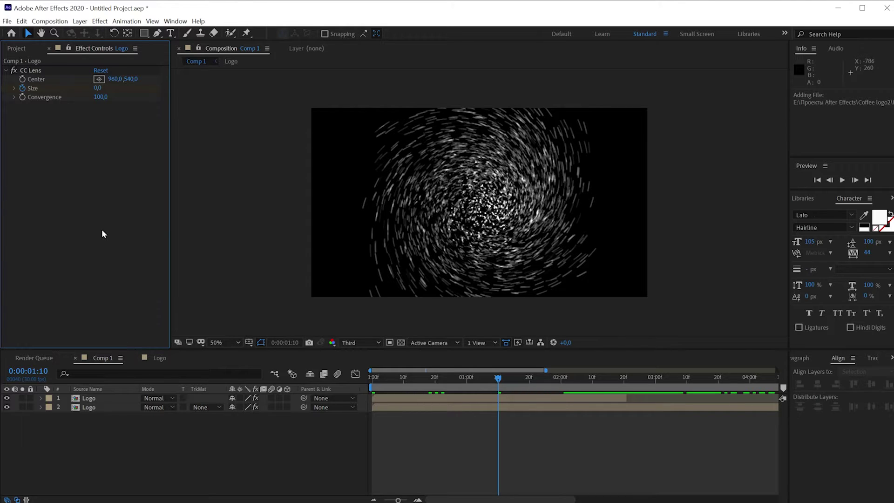
- Place BG.jpg beneath the Logo layers and scale it to 87%
{"action": "left_click", "coordinate": [17, 48]}
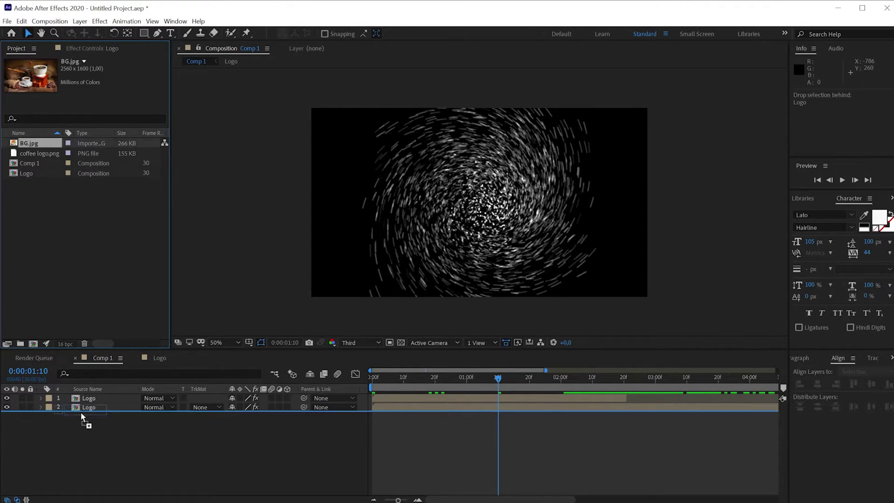
{"action": "left_click_drag", "start_coordinate": [35, 143], "coordinate": [80, 413]}
{"action": "key", "text": "s"}
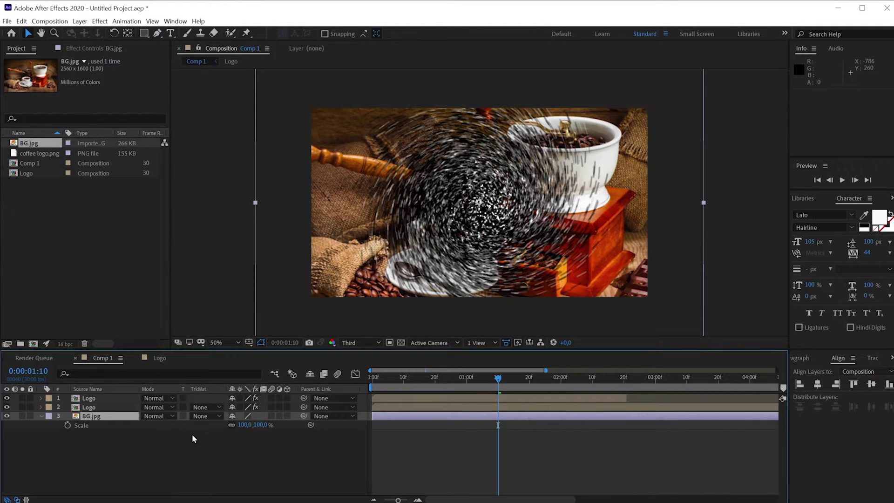
{"action": "left_click_drag", "start_coordinate": [241, 427], "coordinate": [232, 426]}
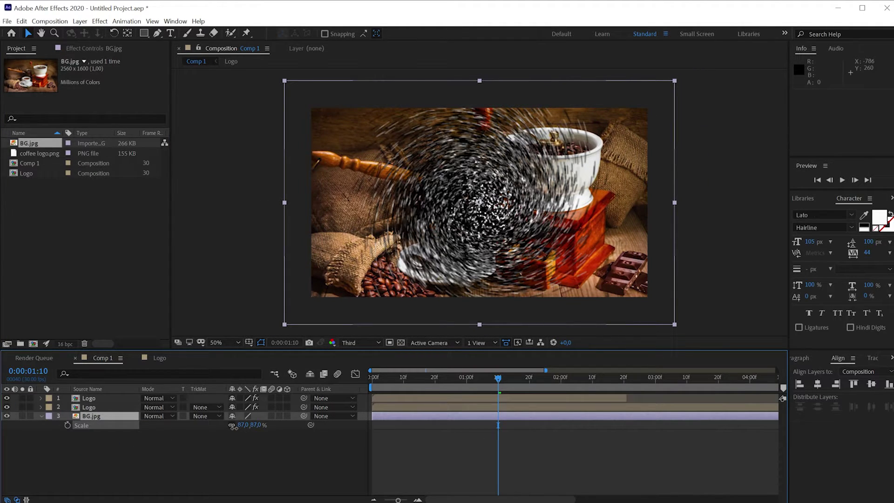
- Add an elliptical mask fitting the BG.jpg layer using the Ellipse tool
{"action": "left_click", "coordinate": [233, 472]}
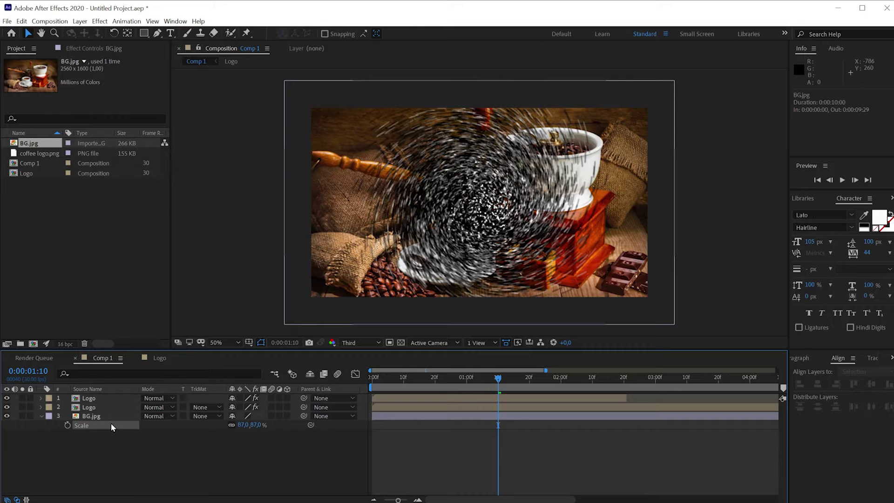
{"action": "left_click", "coordinate": [106, 416]}
{"action": "left_click", "coordinate": [146, 449]}
{"action": "left_click", "coordinate": [110, 418]}
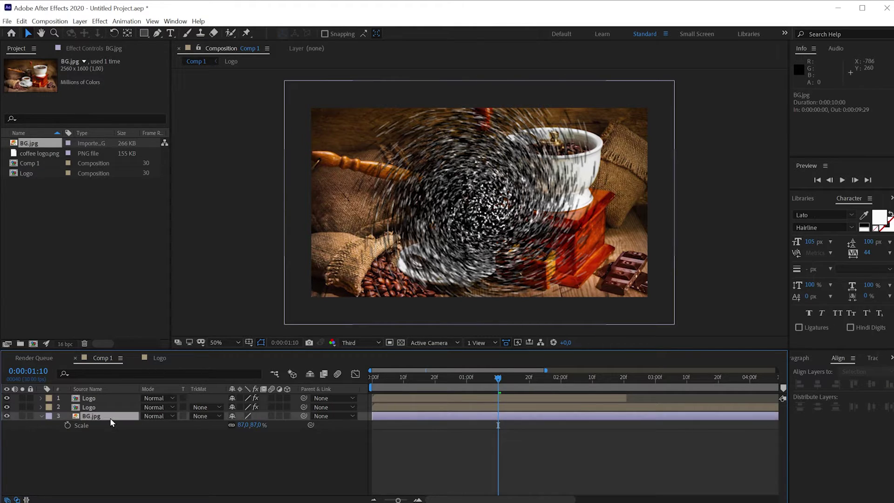
{"action": "left_click_drag", "start_coordinate": [144, 33], "coordinate": [176, 62]}
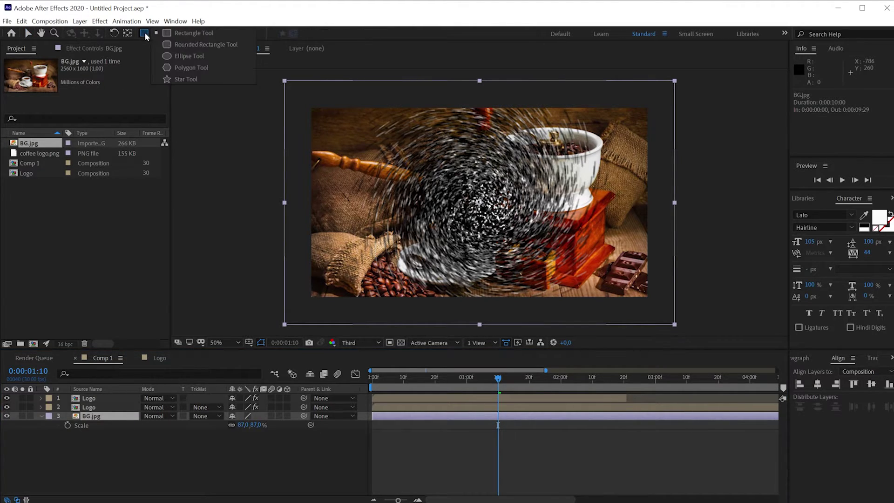
{"action": "left_click", "coordinate": [179, 56]}
{"action": "double_click", "coordinate": [145, 34]}
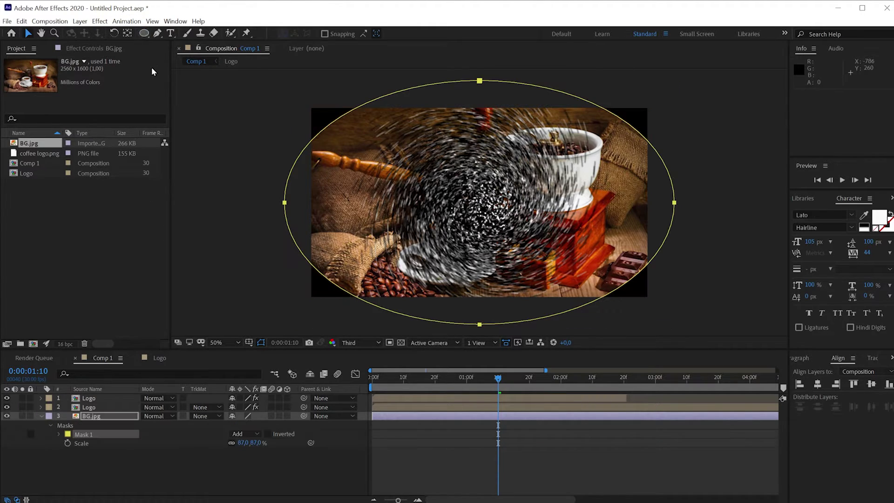
- Feather the elliptical mask to 535 pixels, non-inverted, and hide the mask outline
{"action": "key", "text": "m"}
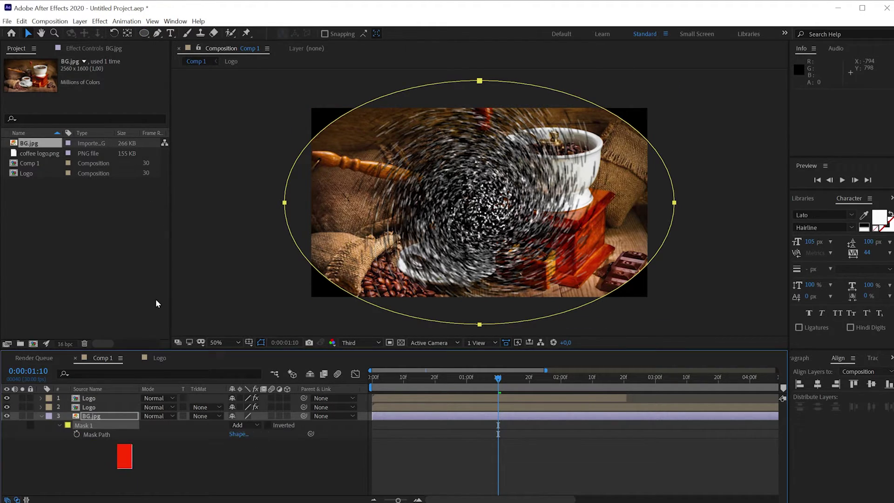
{"action": "key", "text": "f"}
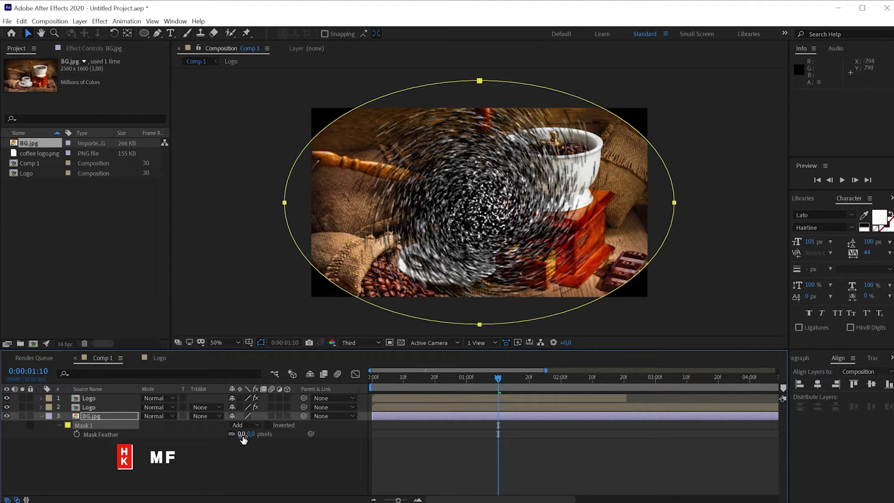
{"action": "left_click", "coordinate": [242, 433]}
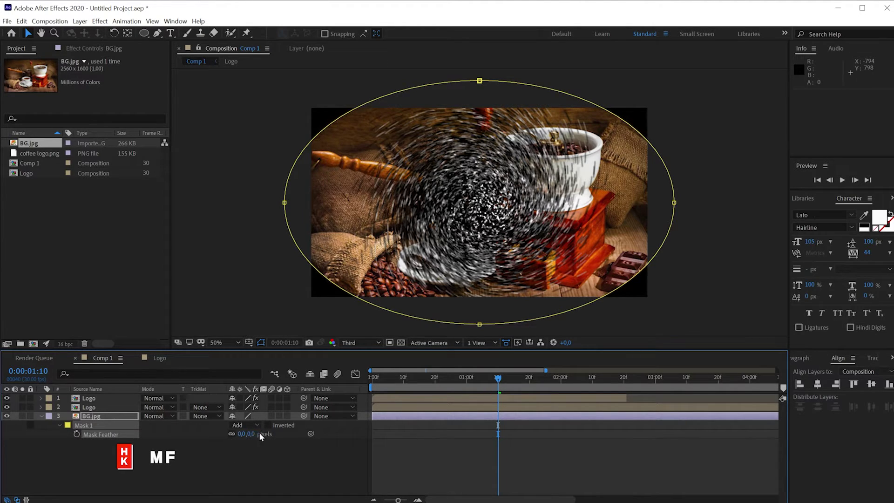
{"action": "left_click", "coordinate": [268, 425]}
{"action": "mouse_move", "coordinate": [242, 434]}
{"action": "left_mouse_down"}
{"action": "mouse_move", "coordinate": [283, 443]}
{"action": "mouse_move", "coordinate": [233, 445]}
{"action": "mouse_move", "coordinate": [317, 445]}
{"action": "mouse_move", "coordinate": [454, 482]}
{"action": "mouse_move", "coordinate": [523, 486]}
{"action": "left_mouse_up"}
{"action": "left_click", "coordinate": [268, 425]}
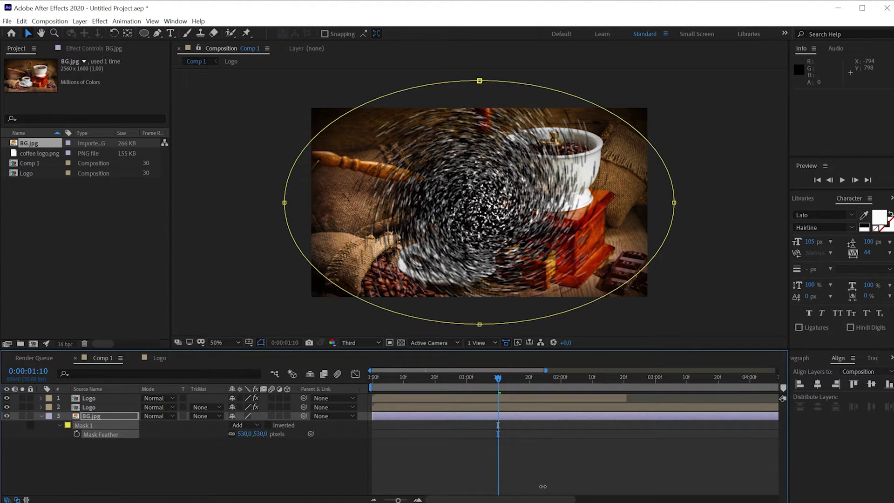
{"action": "left_click", "coordinate": [397, 463]}
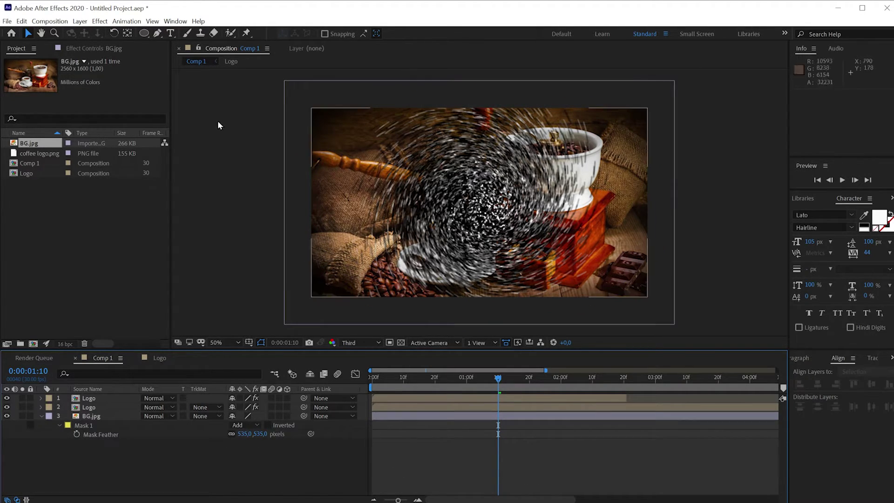
- Apply Hue/Saturation to BG.jpg with Master Saturation -38 and Master Lightness -48, then scrub to check
{"action": "left_click", "coordinate": [102, 414]}
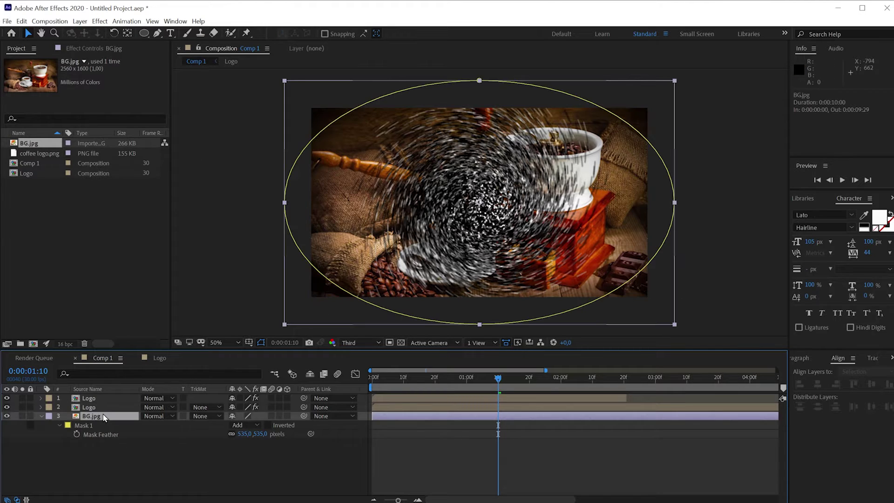
{"action": "key", "text": "ctrl+space"}
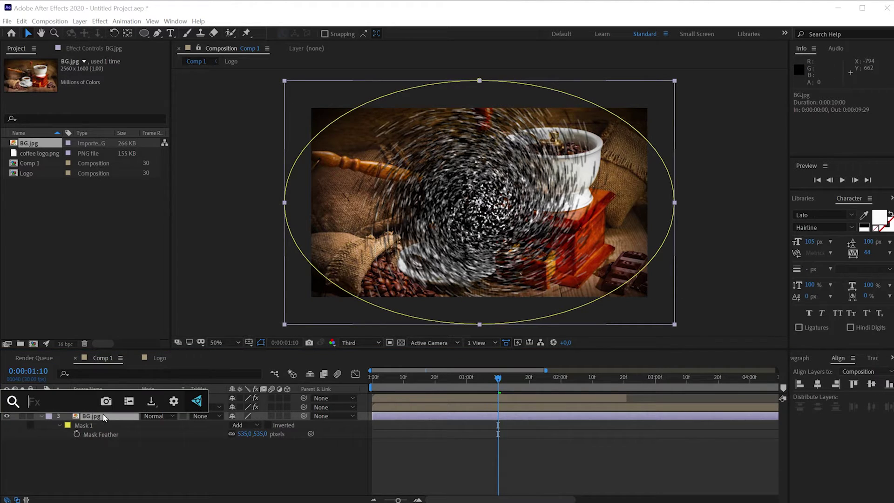
{"action": "type", "text": "hue"}
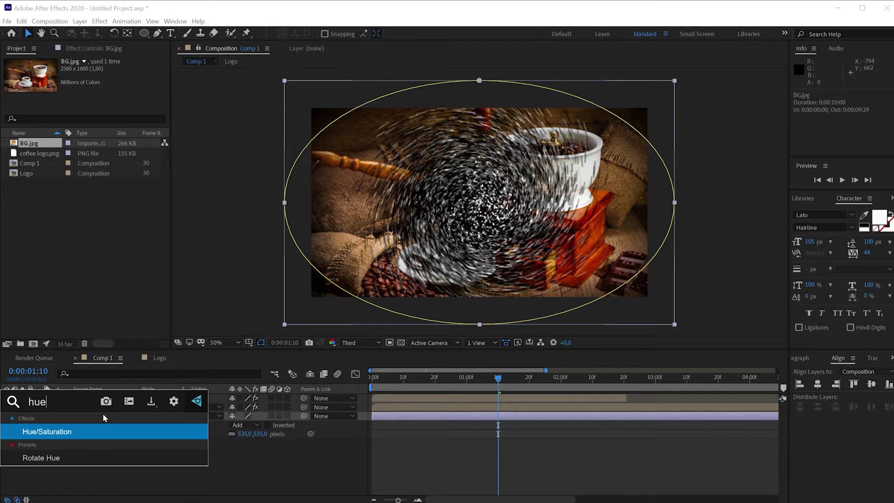
{"action": "left_click", "coordinate": [75, 431]}
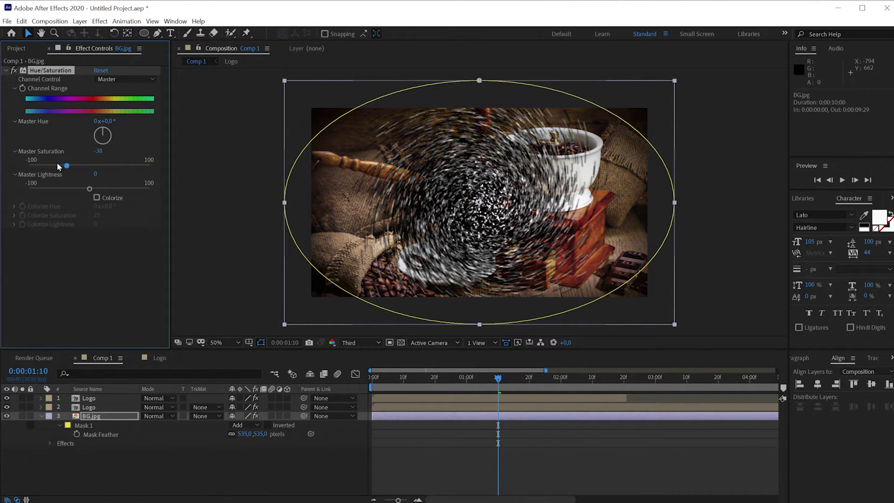
{"action": "left_click_drag", "start_coordinate": [57, 163], "coordinate": [70, 166]}
{"action": "left_click_drag", "start_coordinate": [85, 191], "coordinate": [64, 189]}
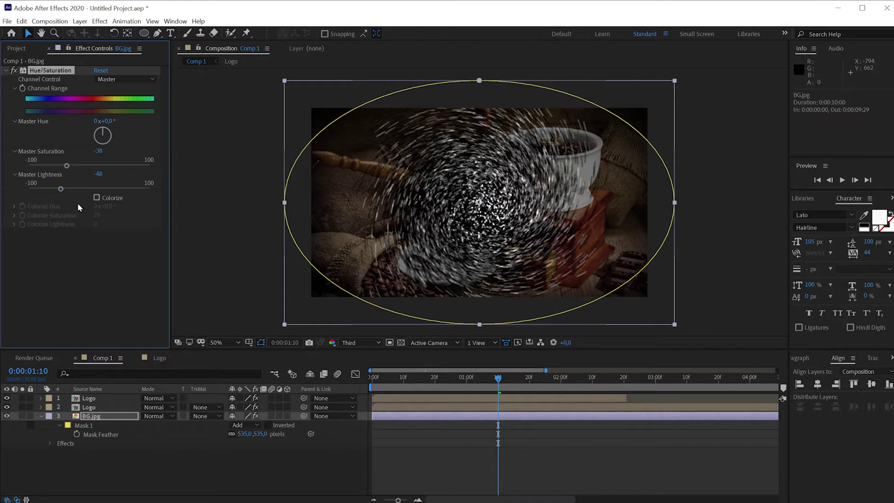
{"action": "left_click", "coordinate": [155, 466]}
{"action": "left_click_drag", "start_coordinate": [372, 379], "coordinate": [564, 396]}
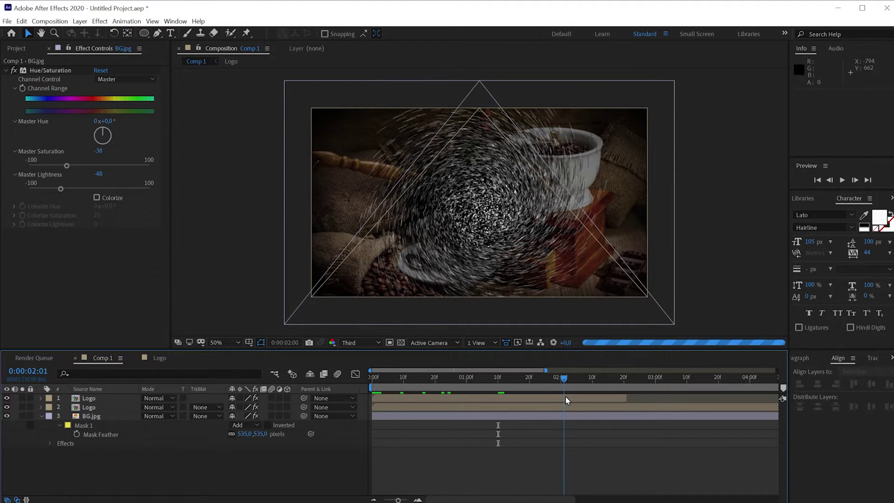
- Show the full ten-second timeline, preview the animation, and reselect the BG.jpg layer
{"action": "left_click", "coordinate": [102, 415]}
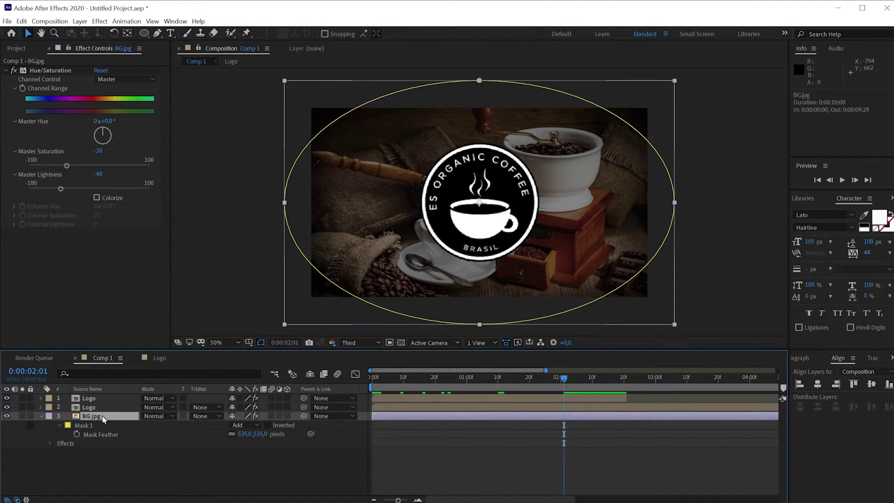
{"action": "left_click", "coordinate": [124, 454]}
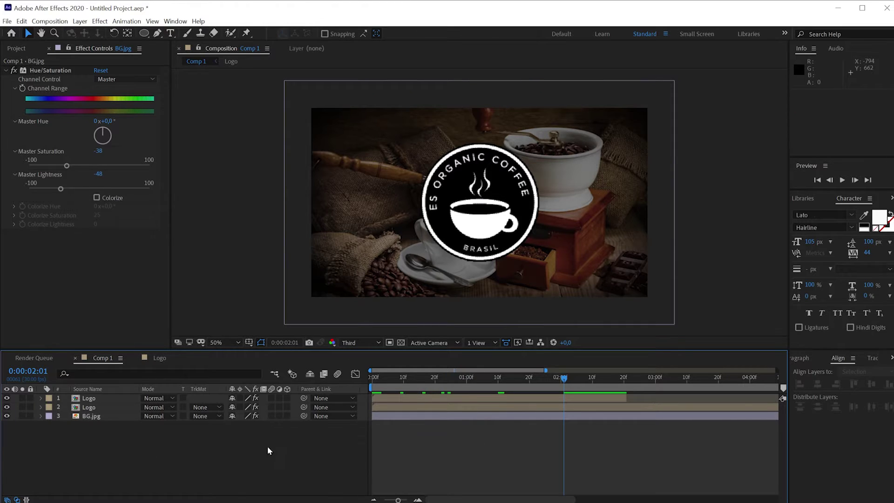
{"action": "key", "text": "minus"}
{"action": "key", "text": "minus"}
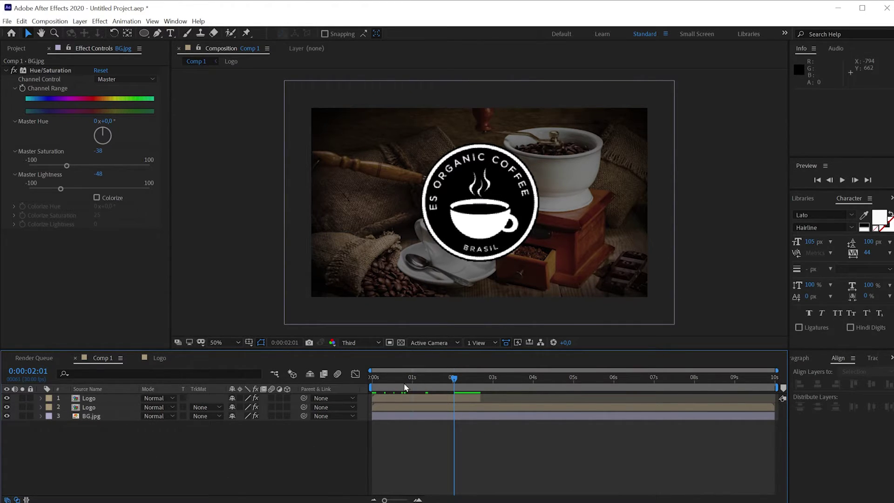
{"action": "key", "text": "space"}
{"action": "key", "text": "space"}
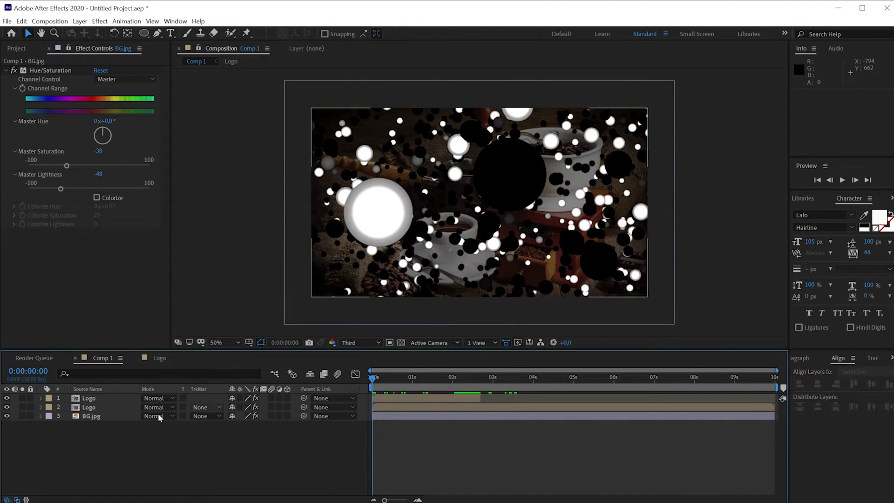
{"action": "left_click", "coordinate": [91, 416]}
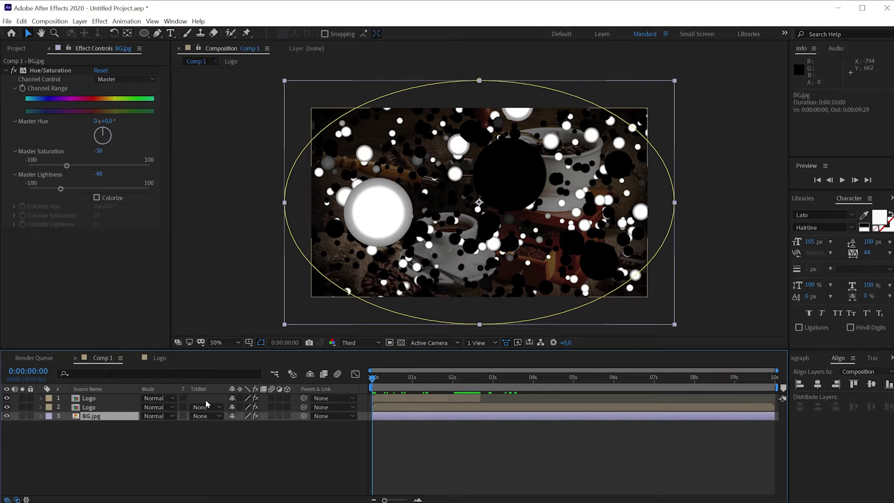
- Keyframe BG.jpg Scale at 87% at 0s and 77% at the last frame, then preview the shrink
{"action": "key", "text": "s"}
{"action": "left_click", "coordinate": [67, 425]}
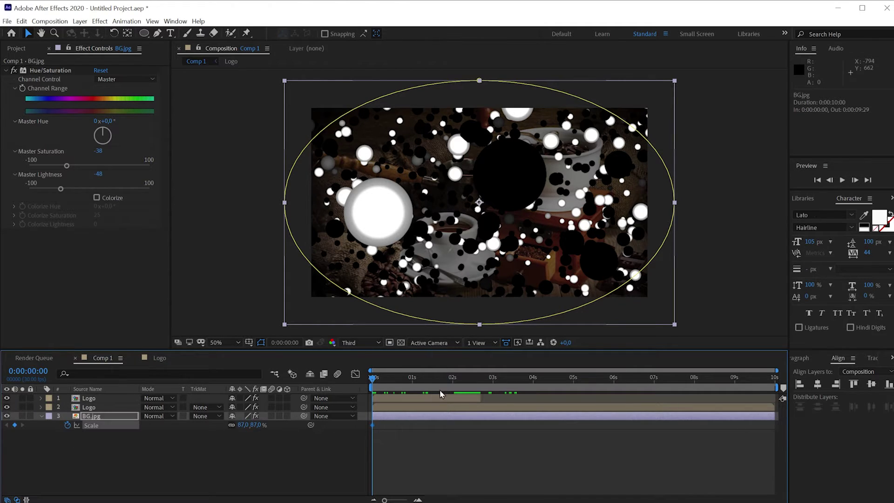
{"action": "key", "text": "End"}
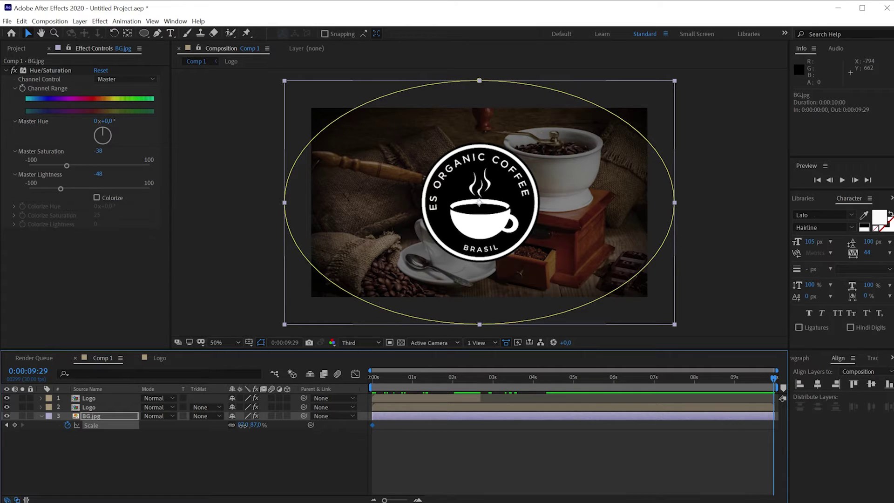
{"action": "left_click_drag", "start_coordinate": [241, 425], "coordinate": [236, 425]}
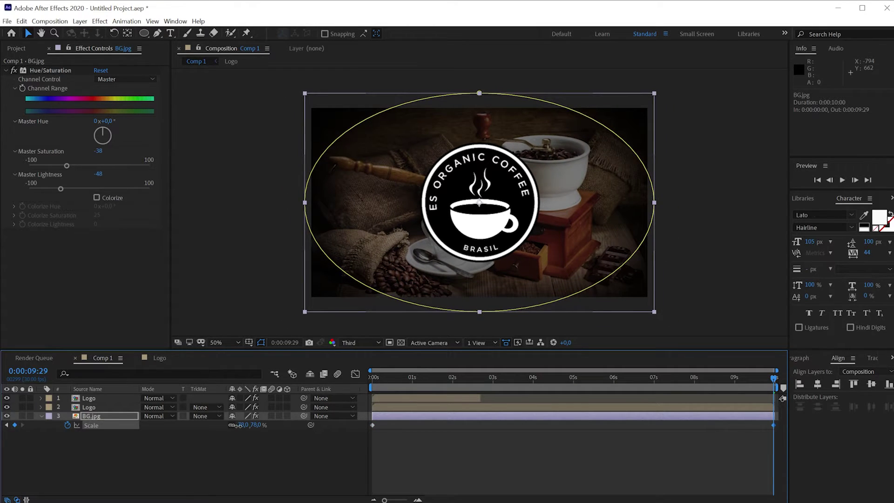
{"action": "left_click", "coordinate": [370, 438]}
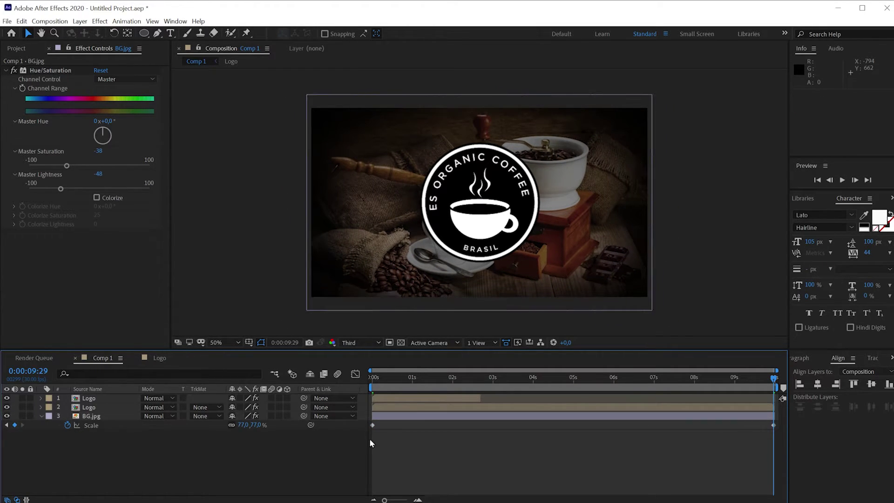
{"action": "key", "text": "space"}
{"action": "left_click_drag", "start_coordinate": [373, 378], "coordinate": [685, 385]}
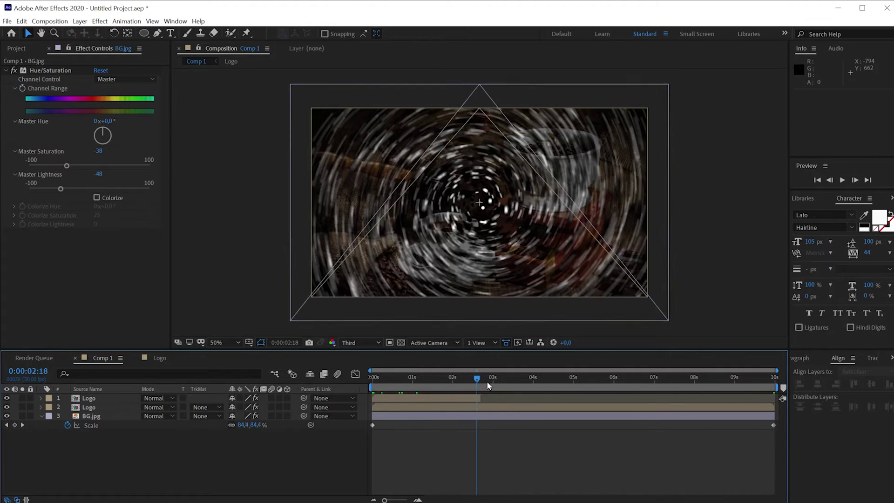
{"action": "key", "text": "Home"}
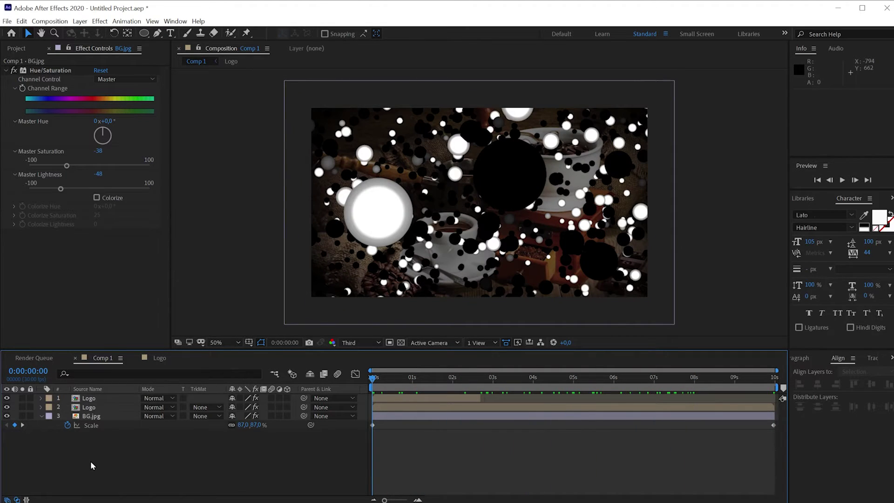
- Keyframe the second Logo layer's Scale at 100% near 4:17 and 110% at the end, then scrub to check
{"action": "left_click", "coordinate": [105, 408]}
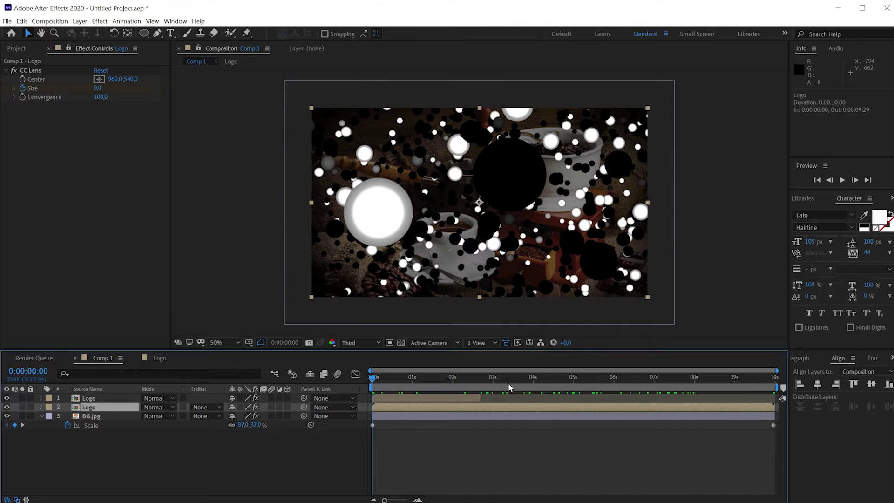
{"action": "mouse_move", "coordinate": [509, 386]}
{"action": "left_mouse_down"}
{"action": "mouse_move", "coordinate": [485, 387]}
{"action": "mouse_move", "coordinate": [556, 388]}
{"action": "left_mouse_up"}
{"action": "key", "text": "s"}
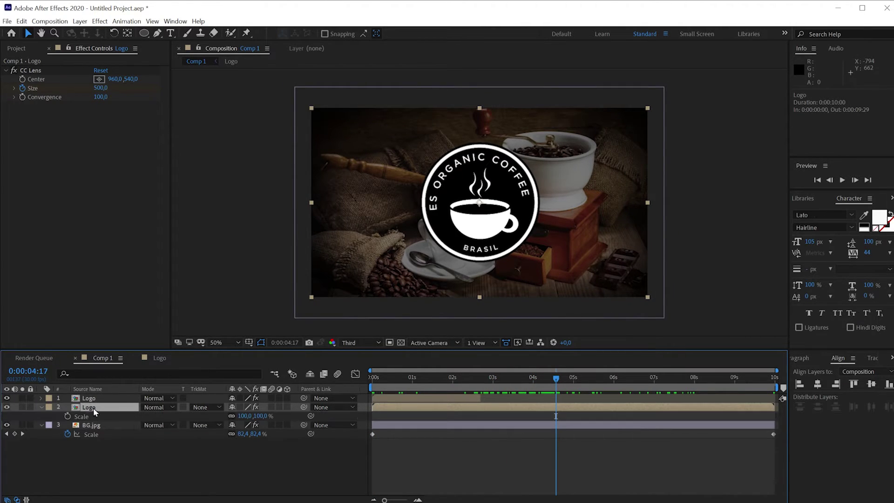
{"action": "left_click", "coordinate": [67, 415]}
{"action": "left_click_drag", "start_coordinate": [555, 385], "coordinate": [740, 379]}
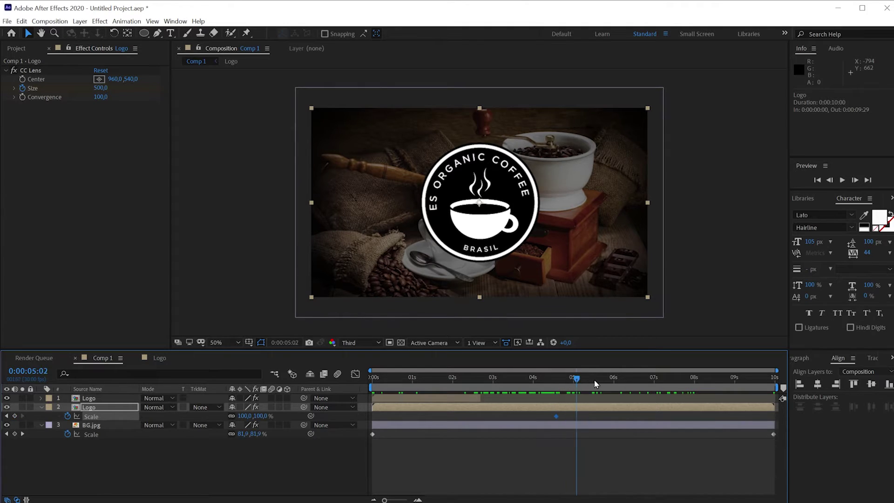
{"action": "key", "text": "End"}
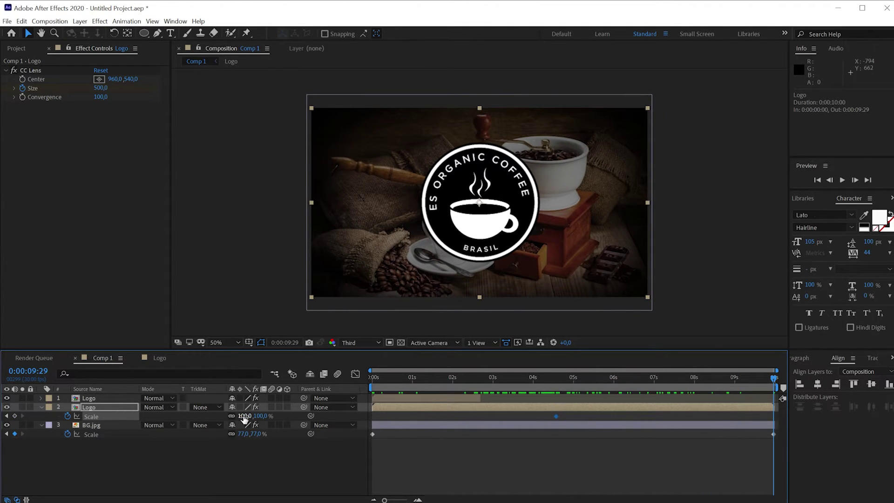
{"action": "left_click_drag", "start_coordinate": [242, 416], "coordinate": [261, 415]}
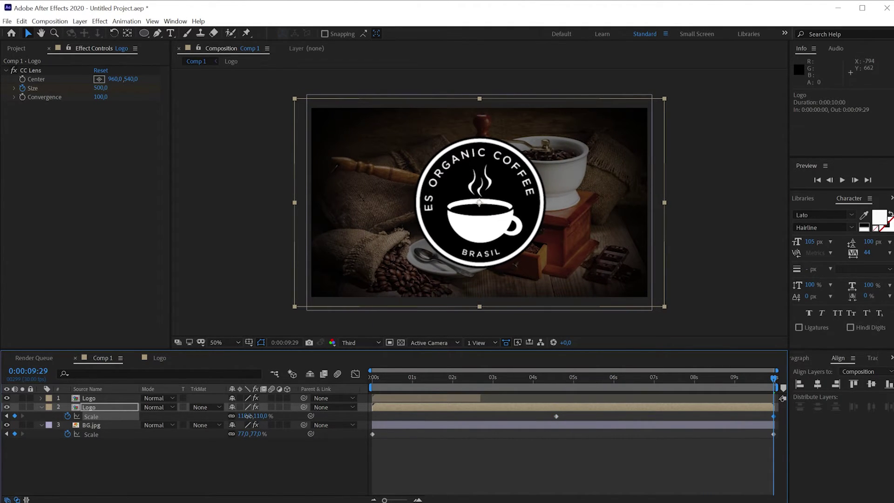
{"action": "left_click", "coordinate": [249, 459]}
{"action": "left_click_drag", "start_coordinate": [372, 379], "coordinate": [584, 399]}
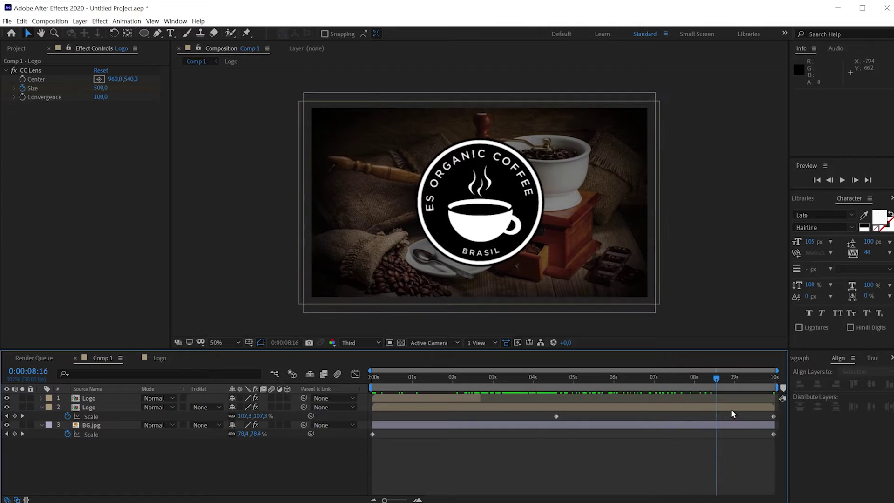
{"action": "mouse_move", "coordinate": [585, 398]}
{"action": "left_mouse_down"}
{"action": "mouse_move", "coordinate": [755, 412]}
{"action": "mouse_move", "coordinate": [586, 424]}
{"action": "mouse_move", "coordinate": [384, 379]}
{"action": "left_mouse_up"}
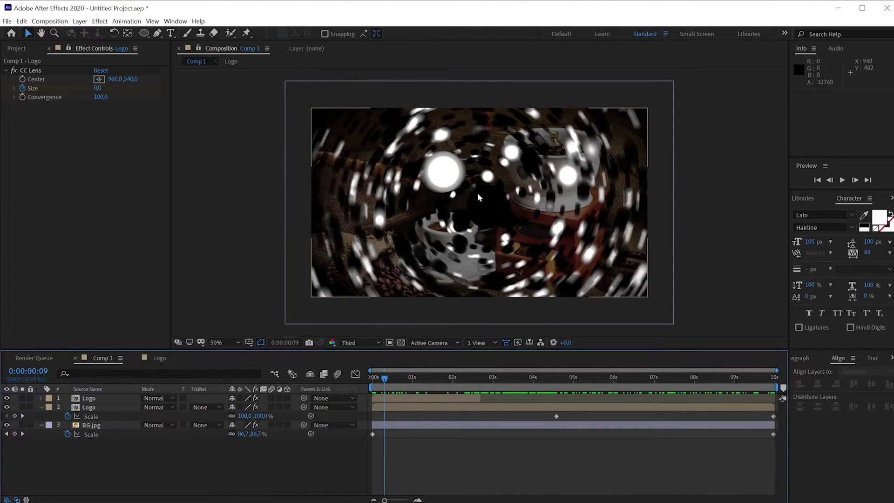
- Collapse the second Logo layer's properties and apply Tint to the top Logo layer
{"action": "left_click", "coordinate": [100, 405]}
{"action": "key", "text": "u"}
{"action": "key", "text": "u"}
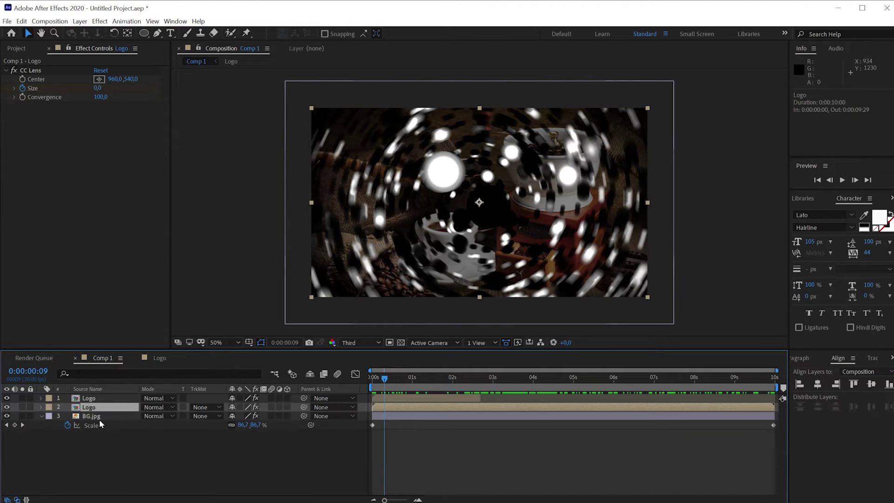
{"action": "left_click", "coordinate": [96, 417]}
{"action": "left_click", "coordinate": [103, 407]}
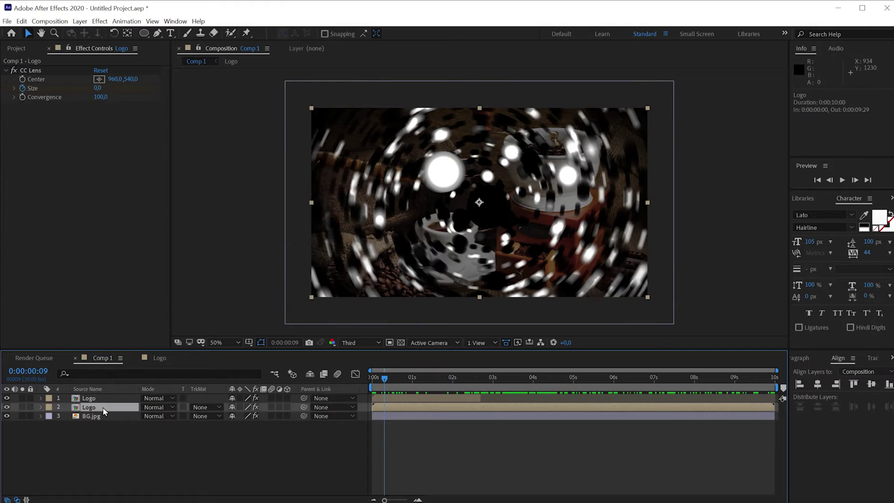
{"action": "left_click", "coordinate": [105, 397]}
{"action": "key", "text": "ctrl+space"}
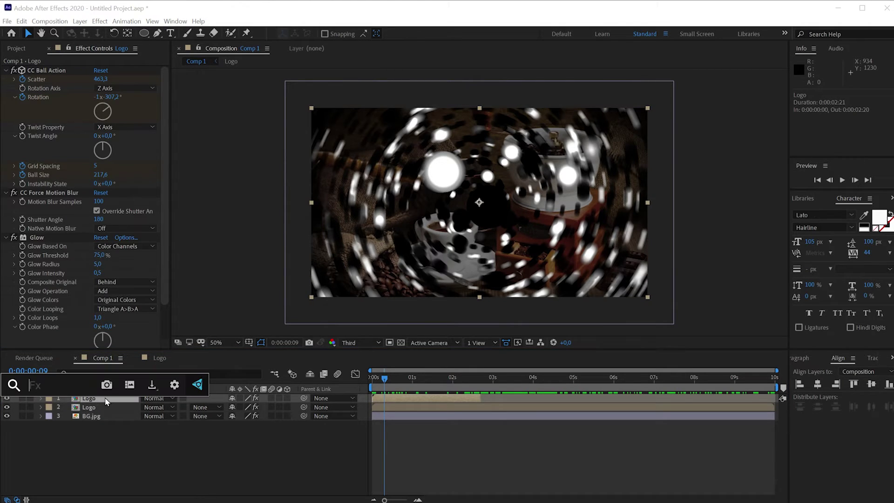
{"action": "type", "text": "tin"}
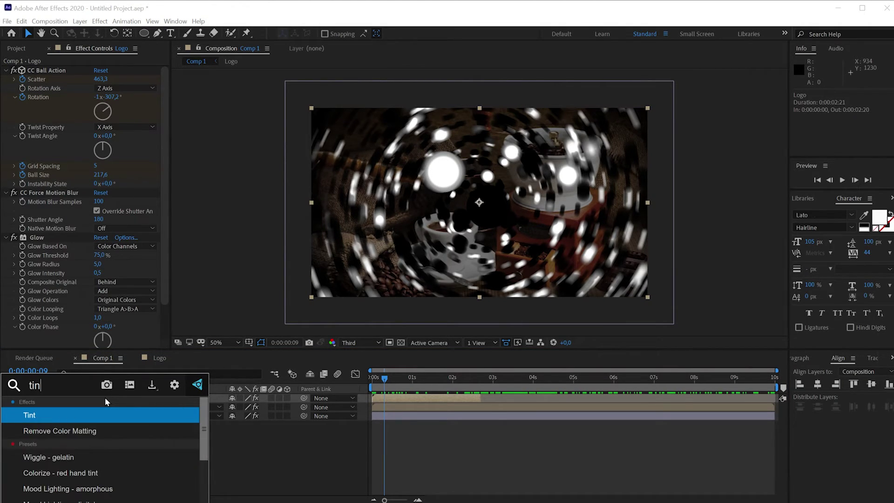
{"action": "type", "text": "t"}
{"action": "key", "text": "Return"}
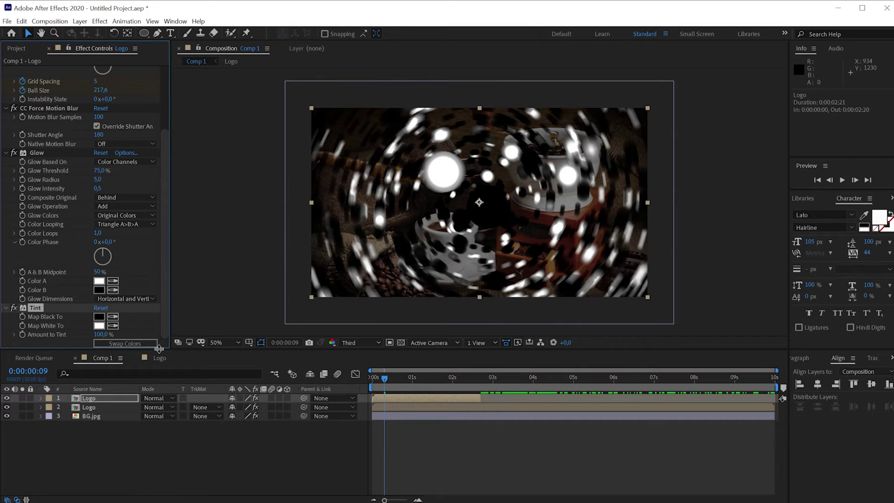
- Set Tint's Map White To dark brown (402305) and scrub to preview the brown particles
{"action": "left_click", "coordinate": [98, 326]}
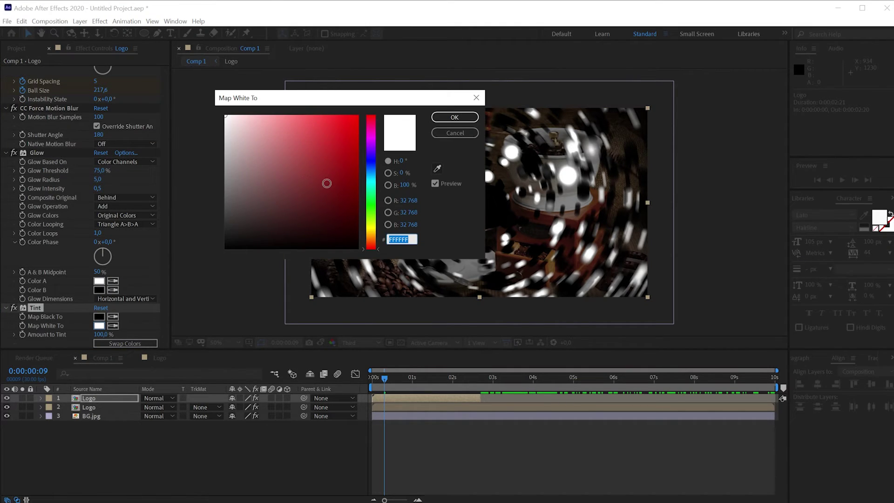
{"action": "left_click", "coordinate": [371, 238]}
{"action": "left_click_drag", "start_coordinate": [341, 203], "coordinate": [347, 215]}
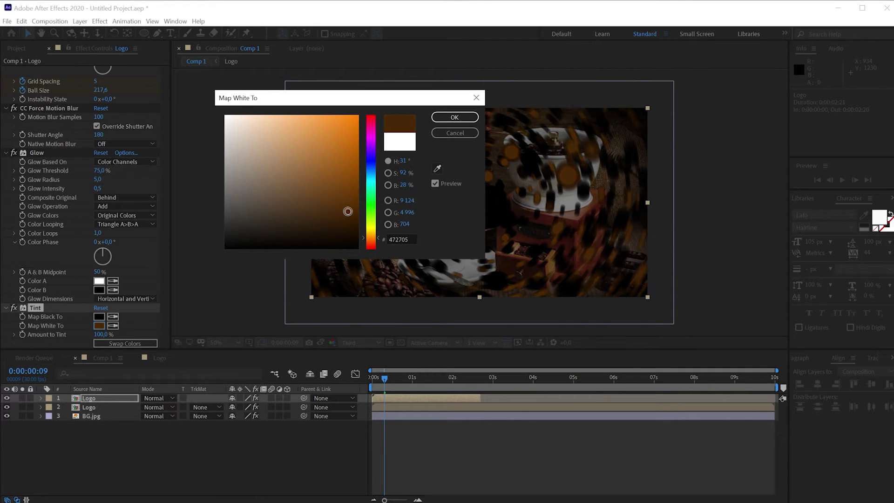
{"action": "left_click", "coordinate": [454, 117]}
{"action": "mouse_move", "coordinate": [406, 381]}
{"action": "left_mouse_down"}
{"action": "mouse_move", "coordinate": [410, 392]}
{"action": "mouse_move", "coordinate": [490, 403]}
{"action": "mouse_move", "coordinate": [449, 401]}
{"action": "mouse_move", "coordinate": [450, 386]}
{"action": "mouse_move", "coordinate": [461, 381]}
{"action": "left_mouse_up"}
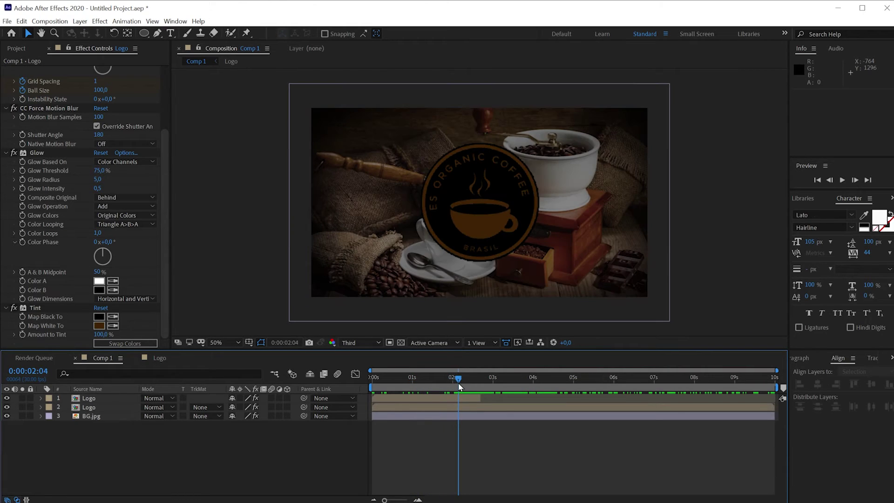
- Animate Amount to Tint from 100% at the start to 0% at 0:00:02:20, then preview
{"action": "left_click", "coordinate": [20, 335]}
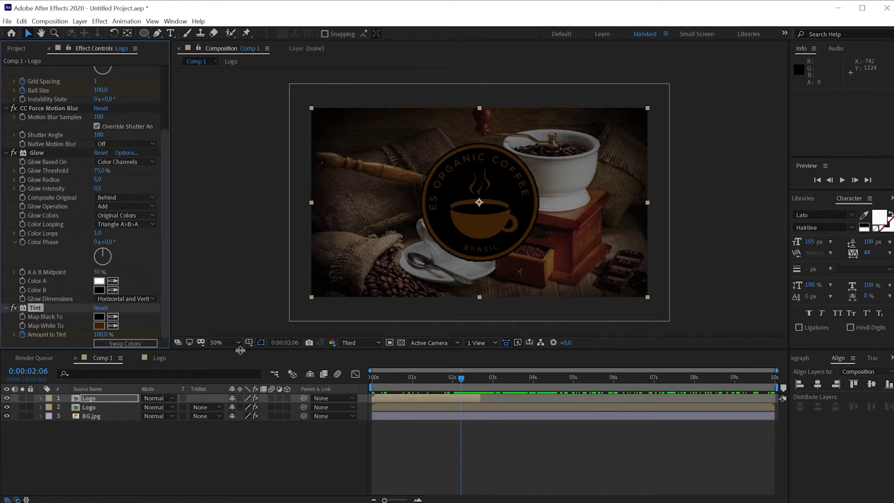
{"action": "left_click", "coordinate": [480, 380]}
{"action": "left_click_drag", "start_coordinate": [479, 381], "coordinate": [479, 384]}
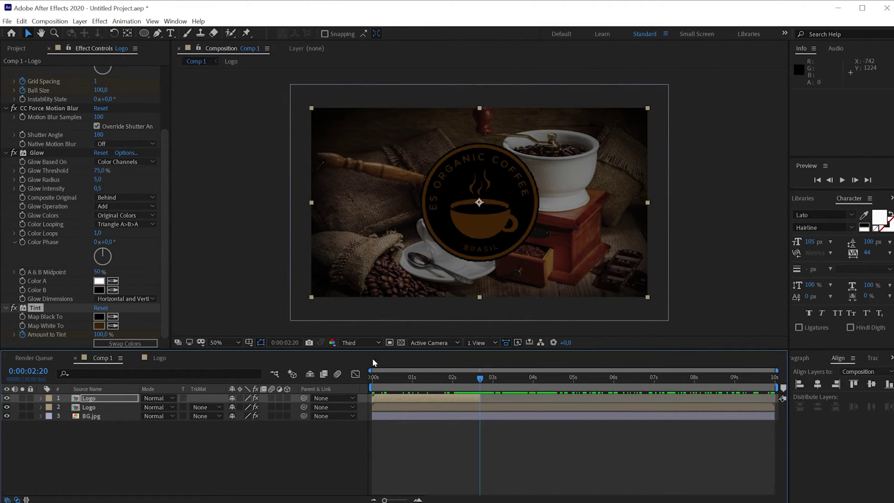
{"action": "left_click_drag", "start_coordinate": [106, 334], "coordinate": [59, 335]}
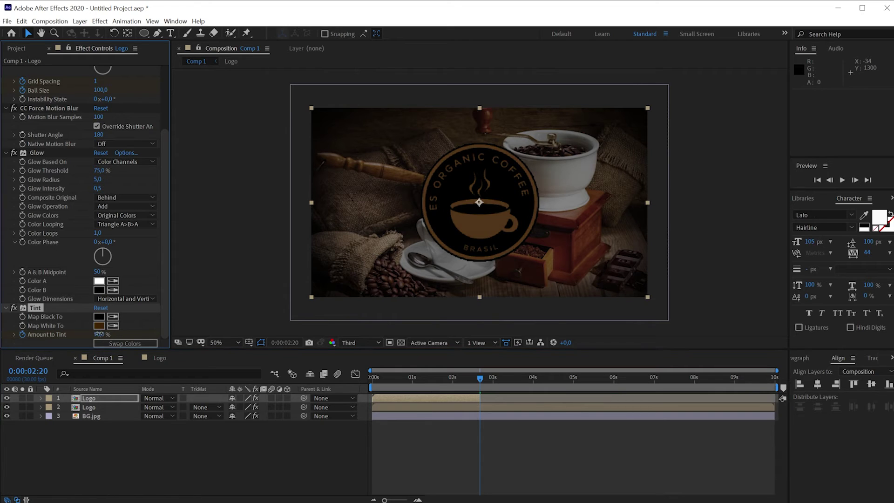
{"action": "left_click", "coordinate": [398, 437]}
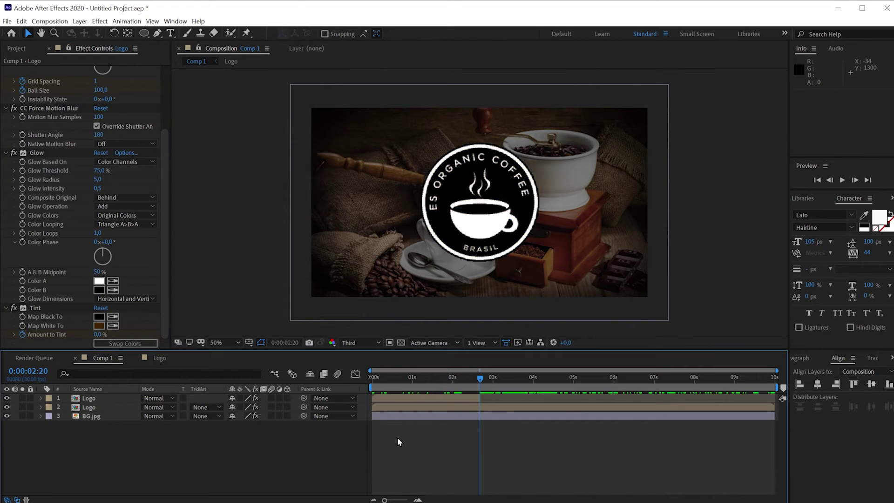
{"action": "key", "text": "space"}
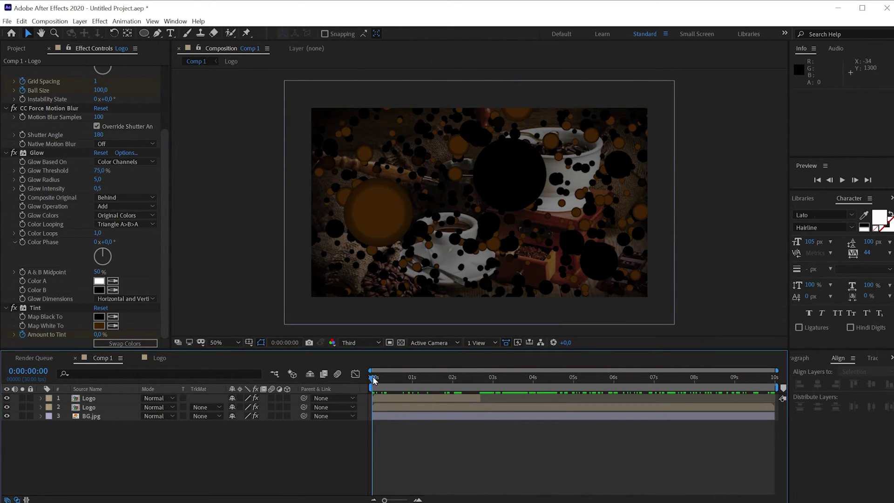
{"action": "mouse_move", "coordinate": [373, 376]}
{"action": "left_mouse_down"}
{"action": "mouse_move", "coordinate": [779, 412]}
{"action": "mouse_move", "coordinate": [641, 400]}
{"action": "mouse_move", "coordinate": [674, 398]}
{"action": "left_mouse_up"}
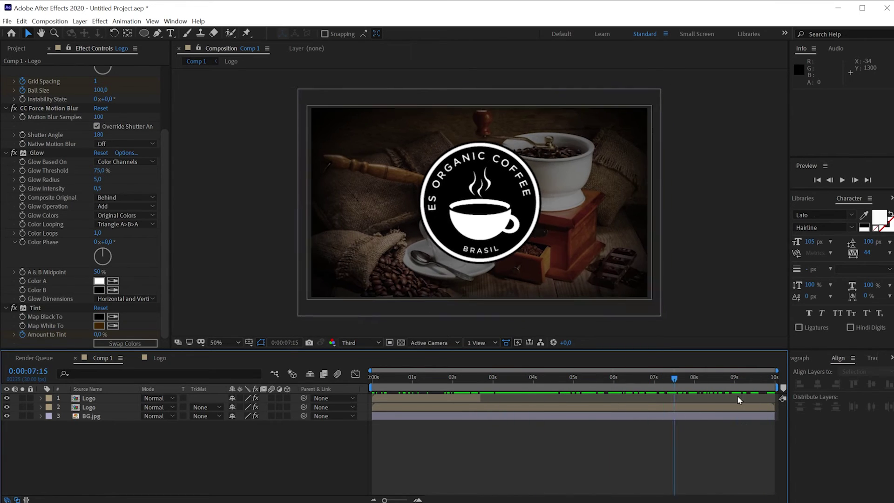
{"action": "mouse_move", "coordinate": [737, 396]}
{"action": "left_mouse_down"}
{"action": "mouse_move", "coordinate": [372, 396]}
{"action": "mouse_move", "coordinate": [850, 412]}
{"action": "mouse_move", "coordinate": [634, 406]}
{"action": "mouse_move", "coordinate": [633, 387]}
{"action": "mouse_move", "coordinate": [761, 384]}
{"action": "mouse_move", "coordinate": [234, 434]}
{"action": "left_mouse_up"}
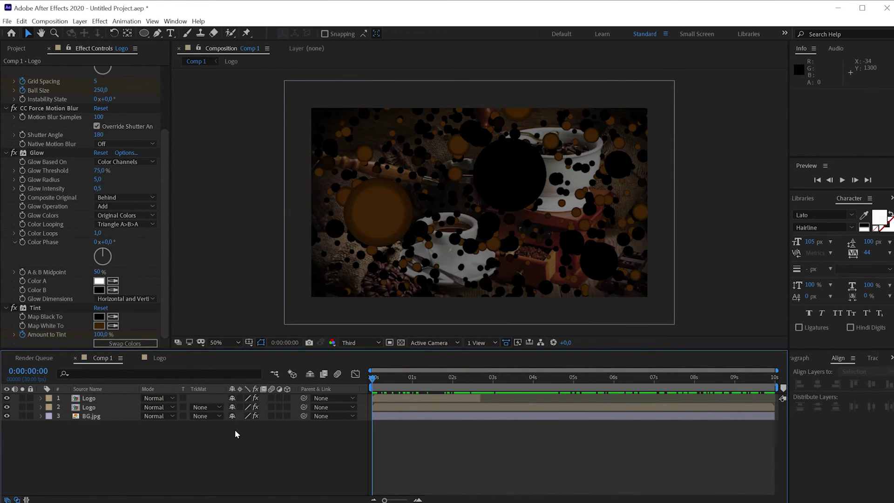
- Add a composition-sized black solid layer, Black Solid 1
{"action": "right_click", "coordinate": [174, 460]}
{"action": "mouse_move", "coordinate": [195, 466]}
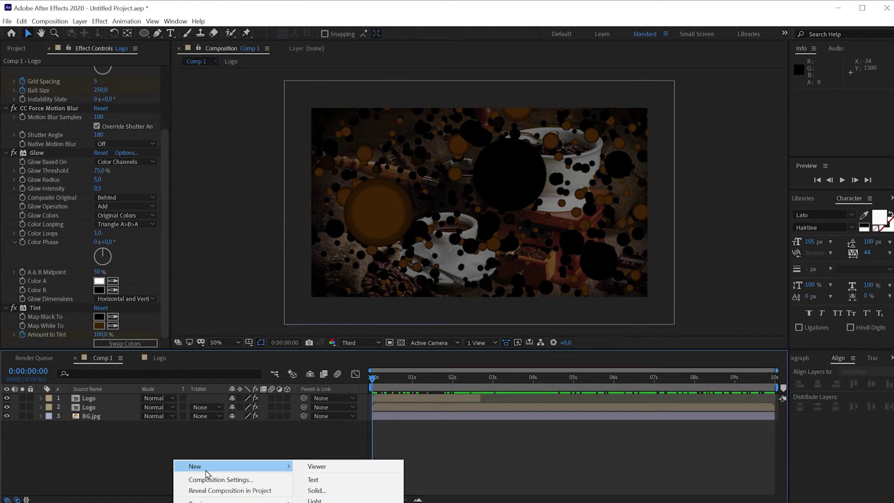
{"action": "left_click", "coordinate": [372, 490]}
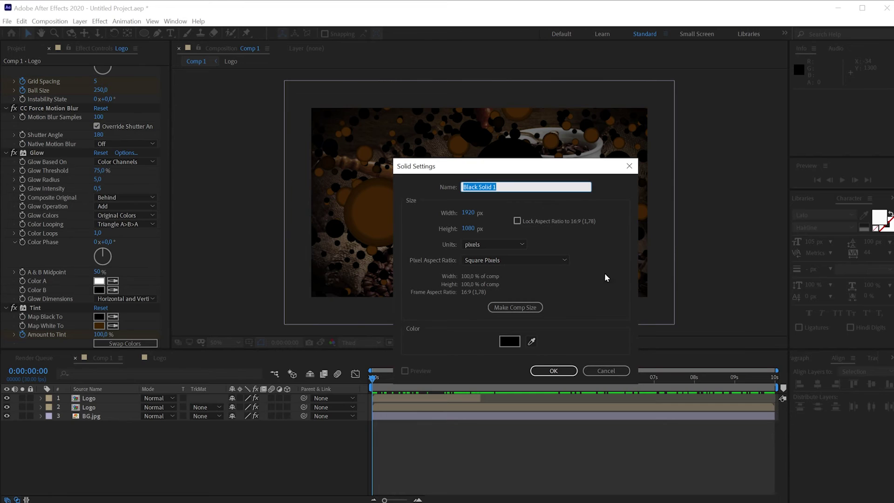
{"action": "left_click", "coordinate": [559, 371]}
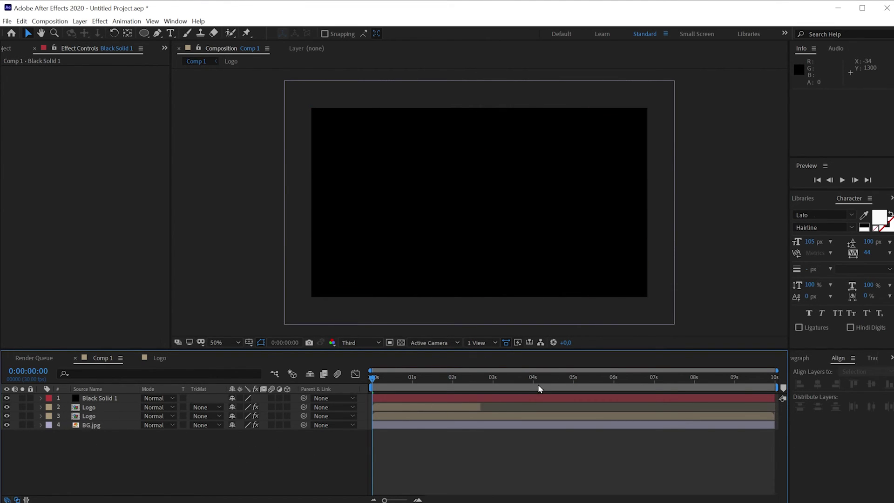
- Keyframe Black Solid 1 Opacity from 0% at 7:29 to 100% at 9:29, then check the fade
{"action": "left_click_drag", "start_coordinate": [538, 384], "coordinate": [693, 382]}
{"action": "left_click", "coordinate": [114, 398]}
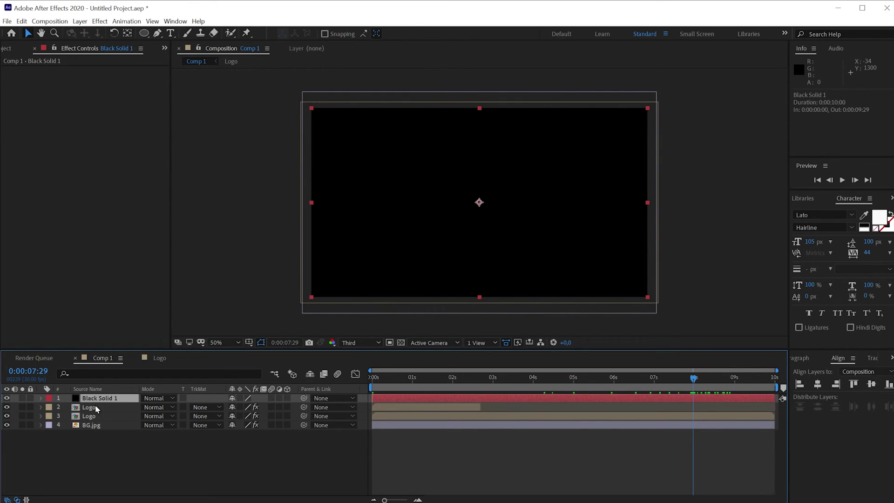
{"action": "key", "text": "t"}
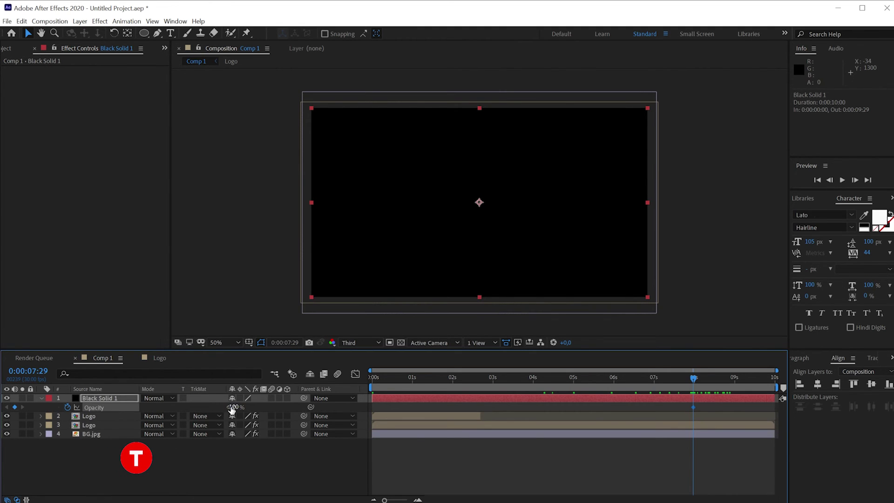
{"action": "left_click_drag", "start_coordinate": [231, 409], "coordinate": [205, 410]}
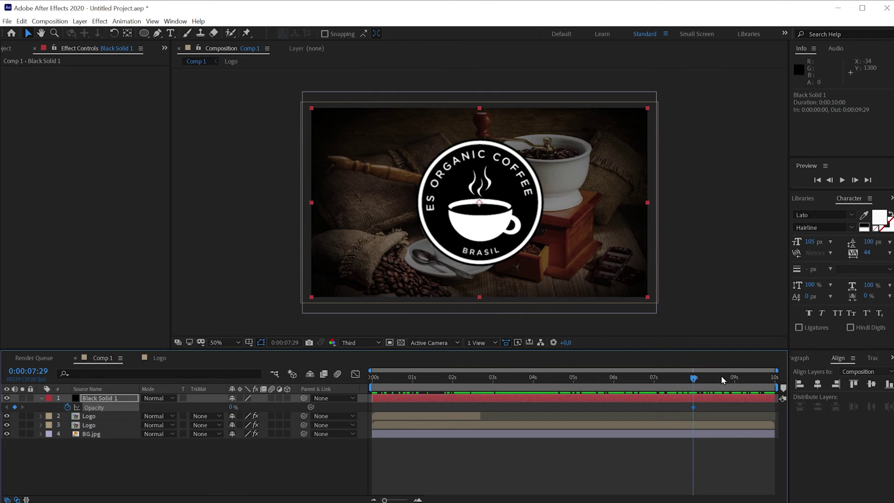
{"action": "left_click_drag", "start_coordinate": [721, 381], "coordinate": [775, 378]}
{"action": "left_click_drag", "start_coordinate": [233, 406], "coordinate": [509, 424]}
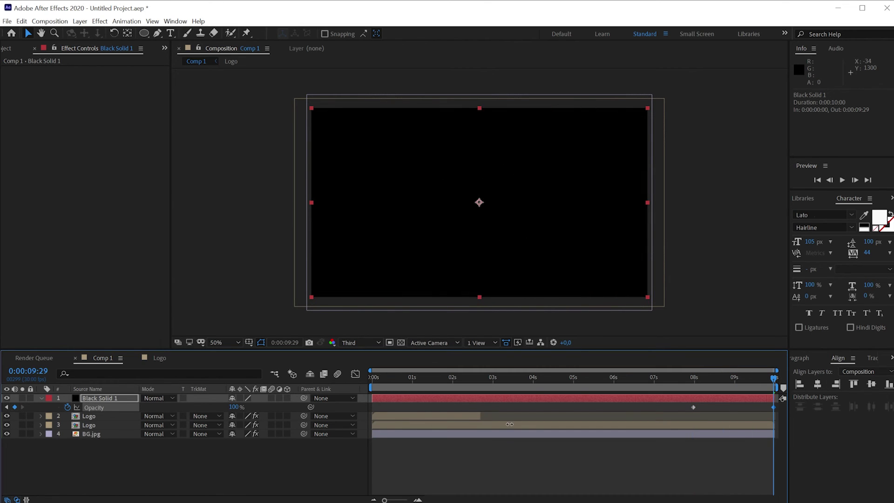
{"action": "left_click_drag", "start_coordinate": [657, 378], "coordinate": [790, 394]}
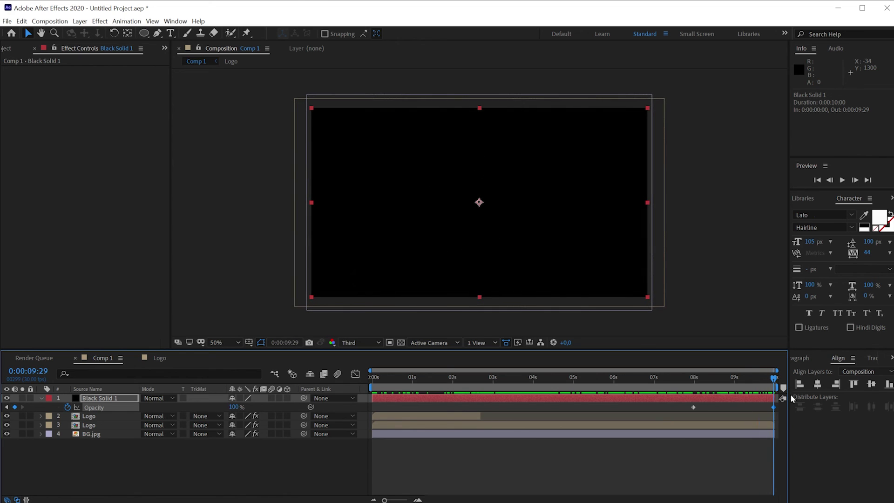
{"action": "key", "text": "Home"}
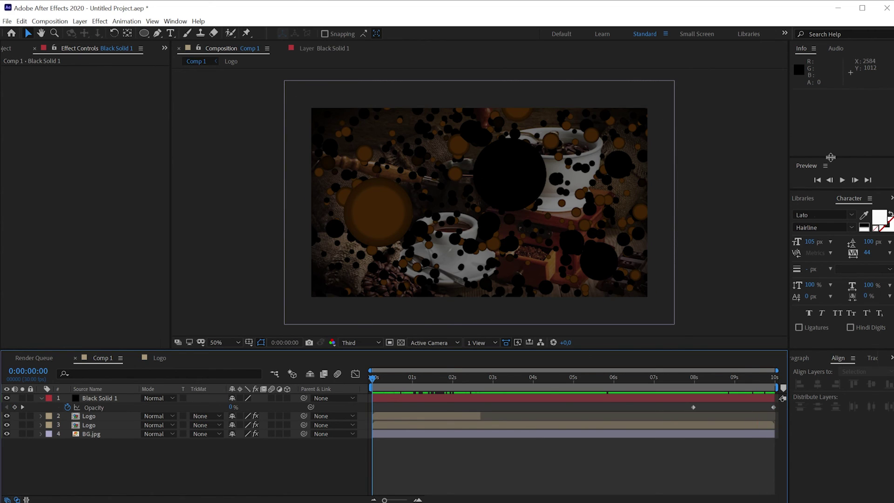